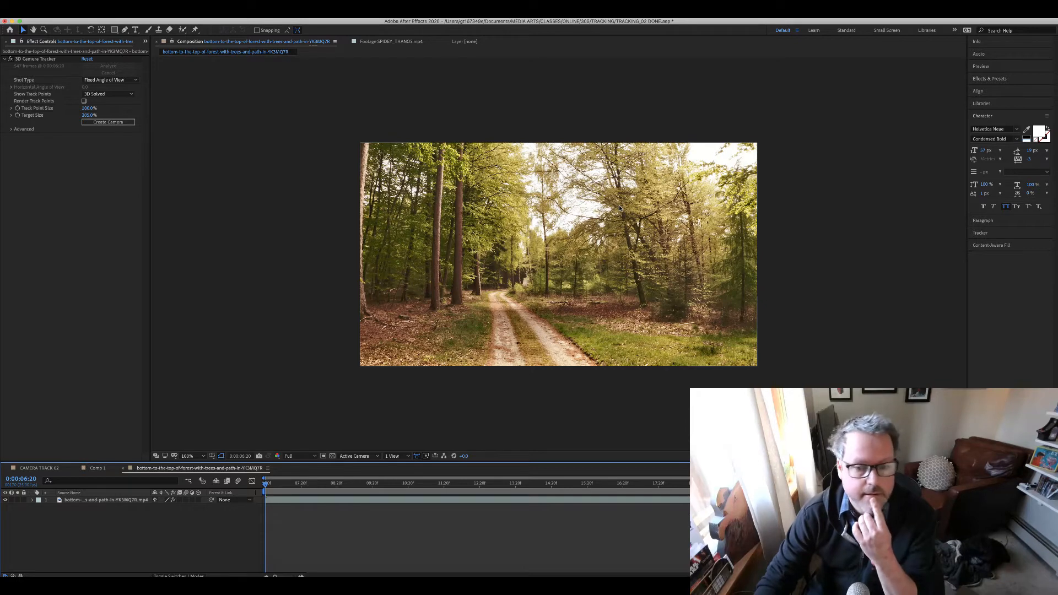
- Show the 3D Camera Tracker's track points on the forest footage and scrub through the clip to check them
{"action": "left_click", "coordinate": [193, 500]}
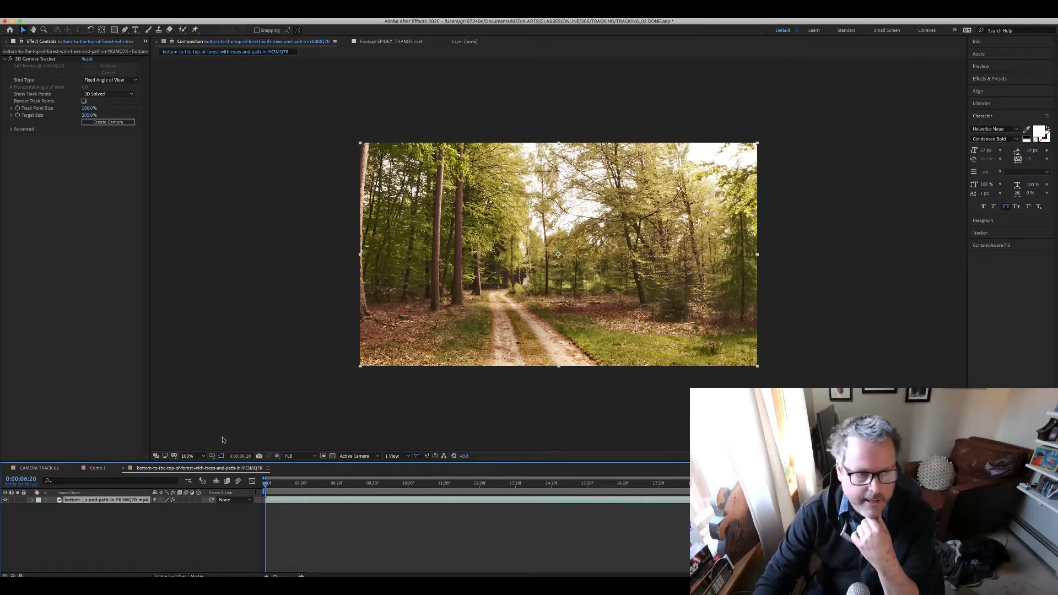
{"action": "left_click", "coordinate": [34, 58]}
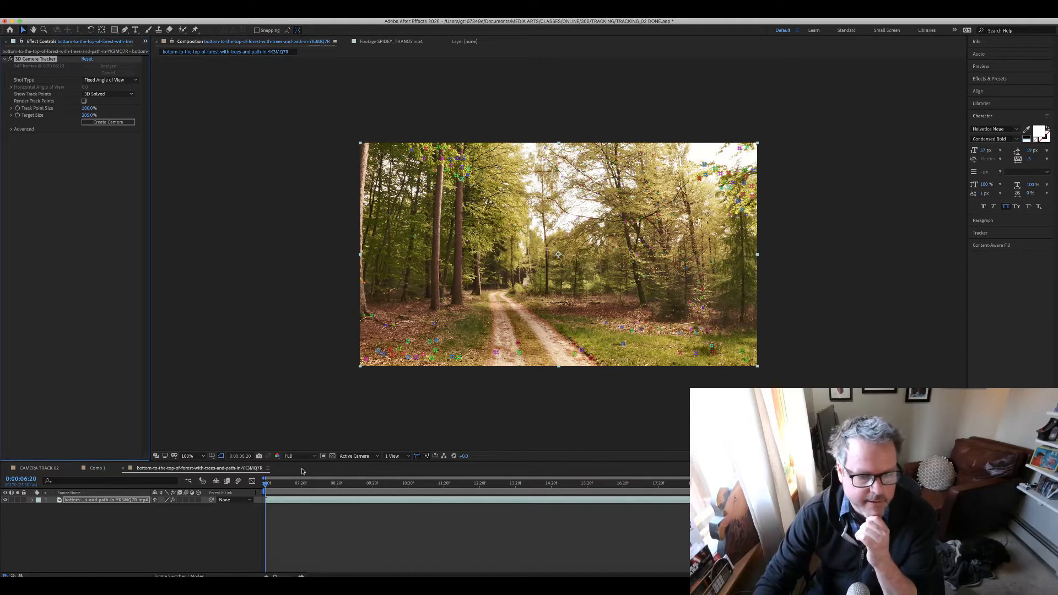
{"action": "left_click_drag", "start_coordinate": [266, 485], "coordinate": [347, 461]}
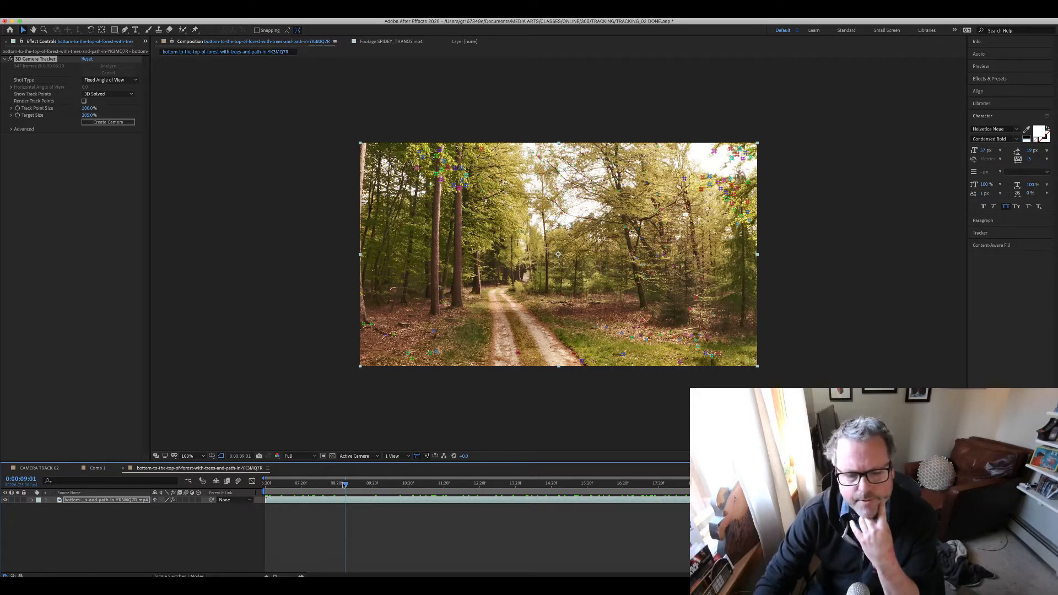
{"action": "left_click_drag", "start_coordinate": [346, 484], "coordinate": [437, 486]}
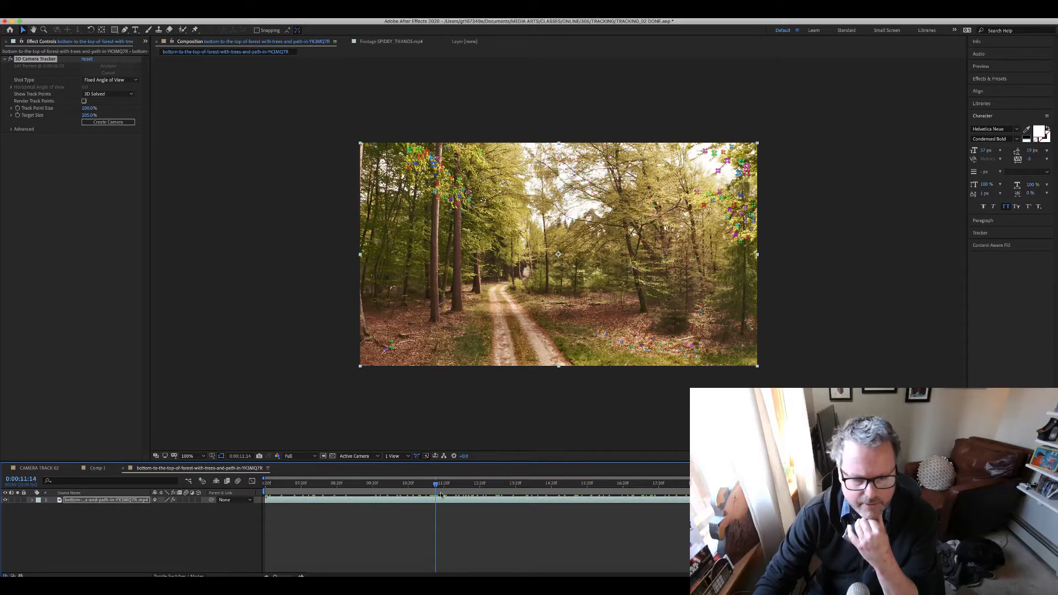
{"action": "left_click_drag", "start_coordinate": [434, 483], "coordinate": [266, 486]}
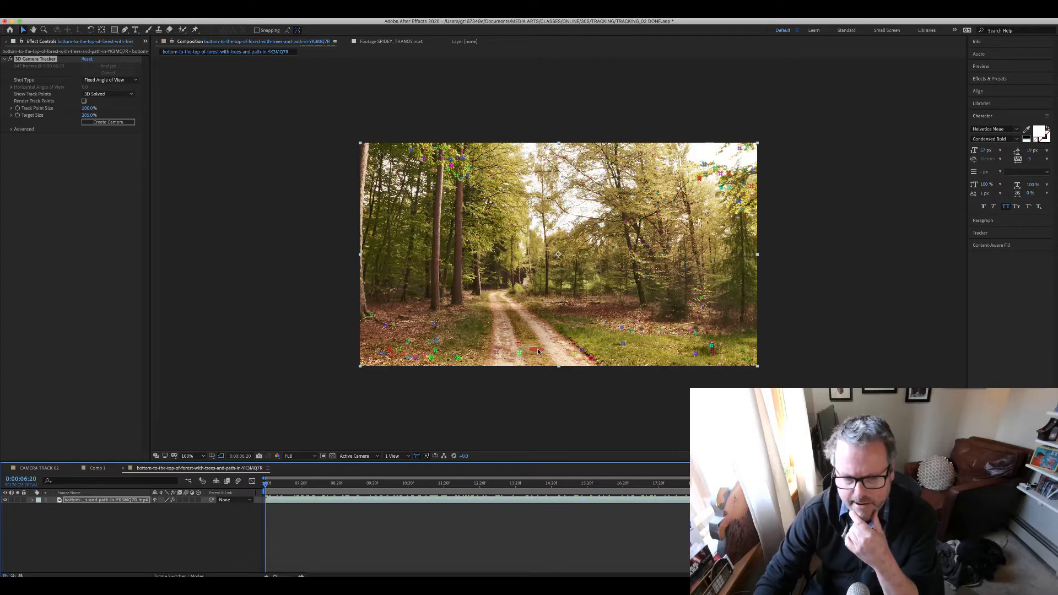
- Pick a ground target on the near path, enlarge it to about 829%, and create a shadow catcher, camera and light from it
{"action": "left_click", "coordinate": [537, 351]}
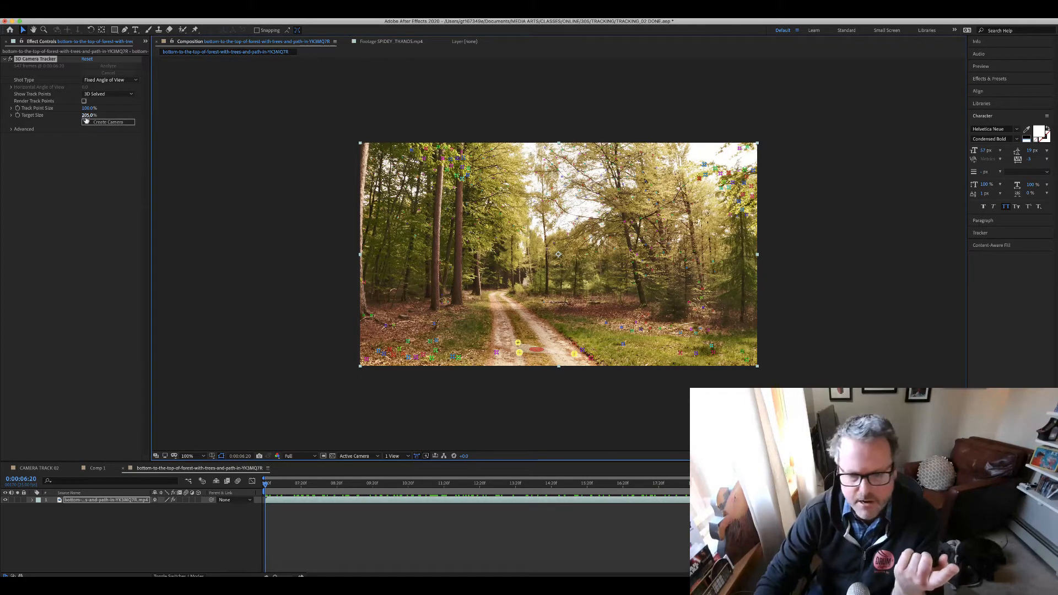
{"action": "left_click_drag", "start_coordinate": [88, 115], "coordinate": [349, 121]}
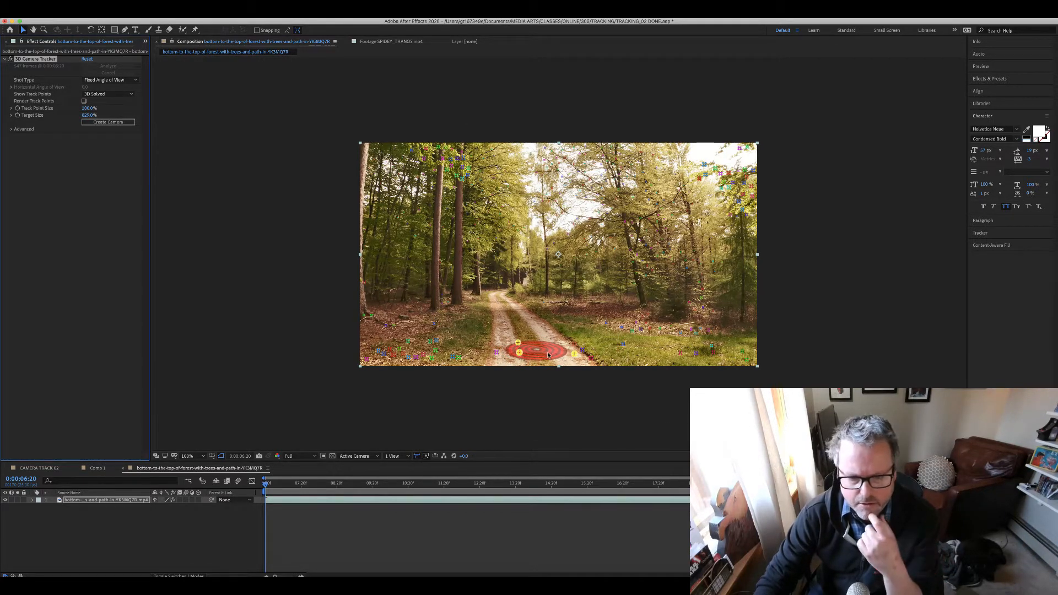
{"action": "right_click", "coordinate": [530, 351]}
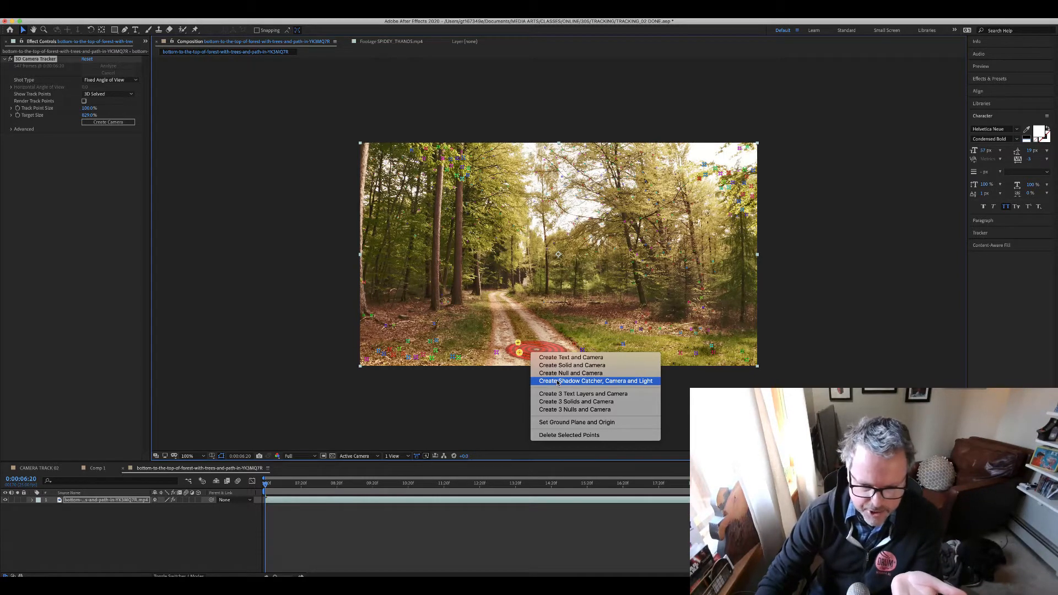
{"action": "left_click", "coordinate": [558, 381]}
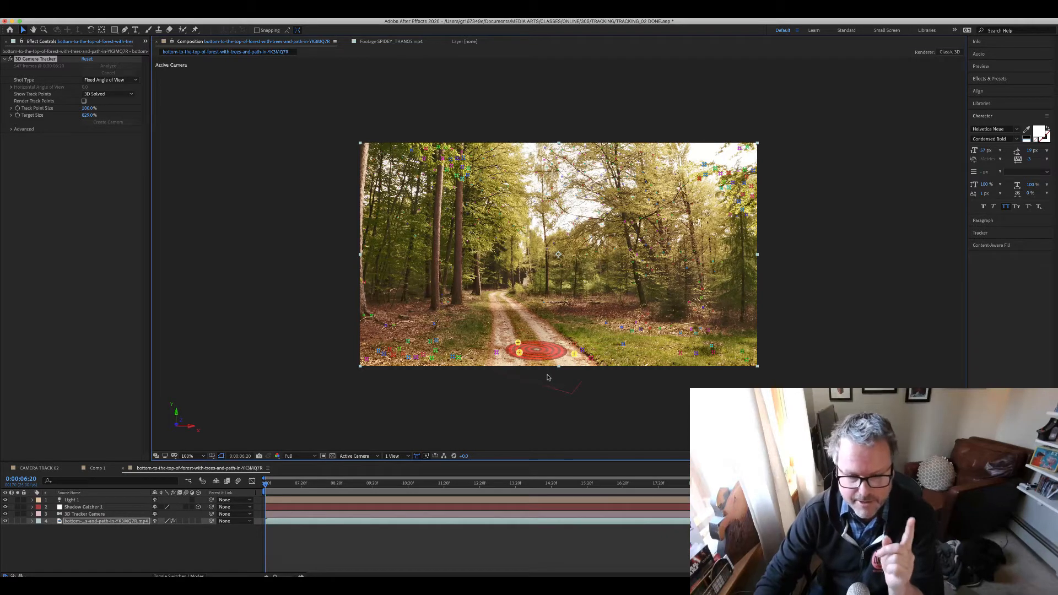
- Create a text layer from the same tracked ground target on the path
{"action": "key", "text": "comma"}
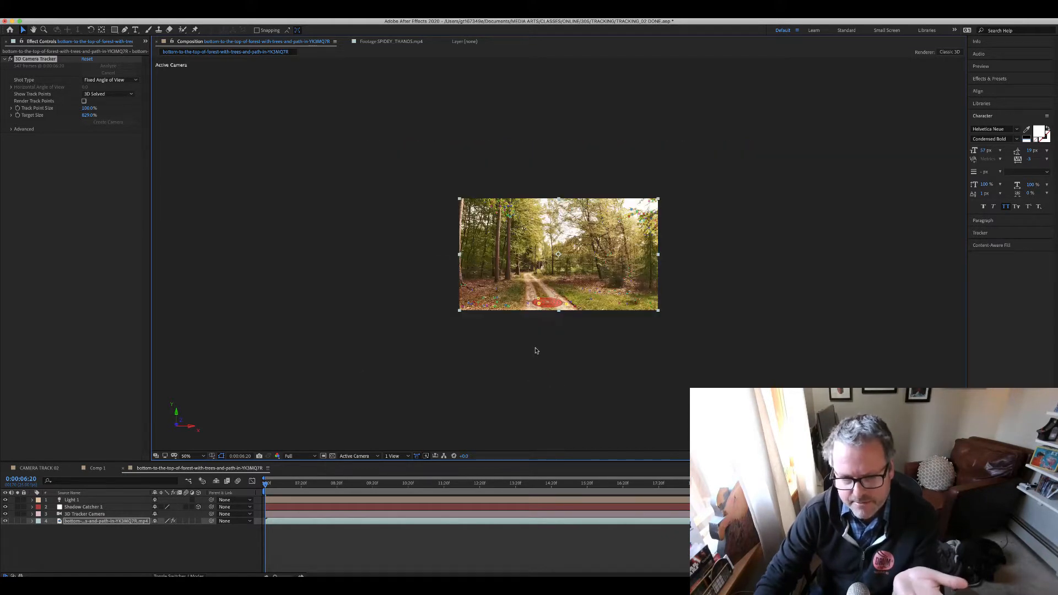
{"action": "key", "text": "period"}
{"action": "key", "text": "period"}
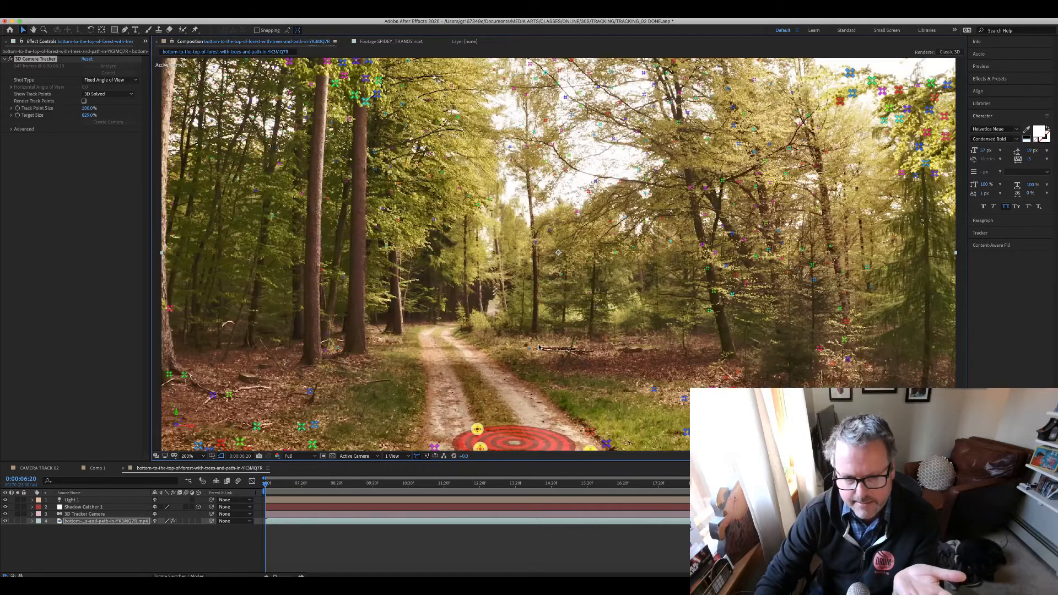
{"action": "key", "text": "comma"}
{"action": "right_click", "coordinate": [533, 349]}
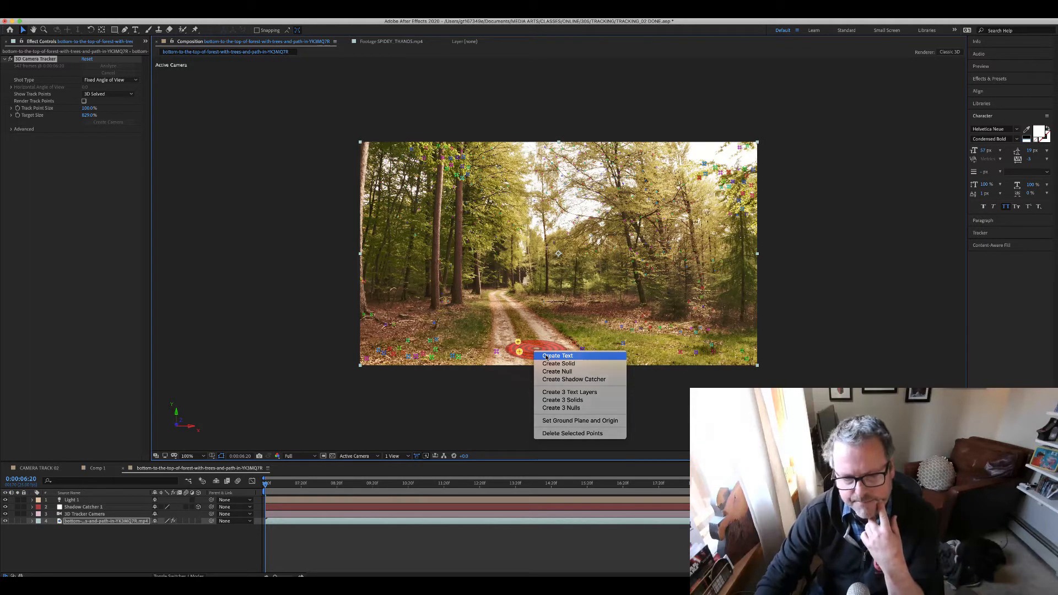
{"action": "left_click", "coordinate": [546, 356]}
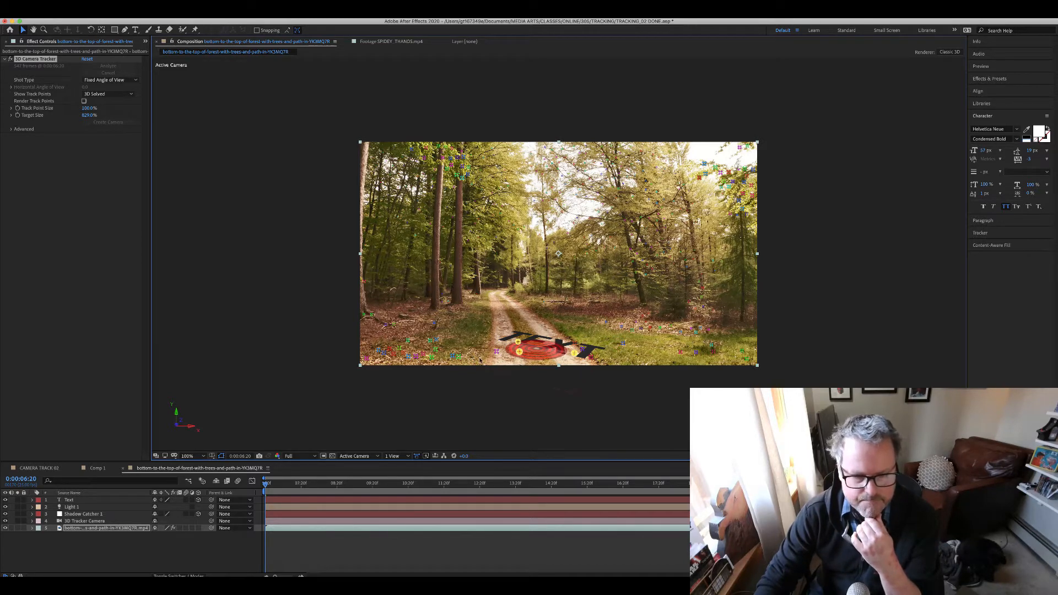
- Rotate the text layer so it stands upright on the path, facing the camera
{"action": "left_click", "coordinate": [79, 514]}
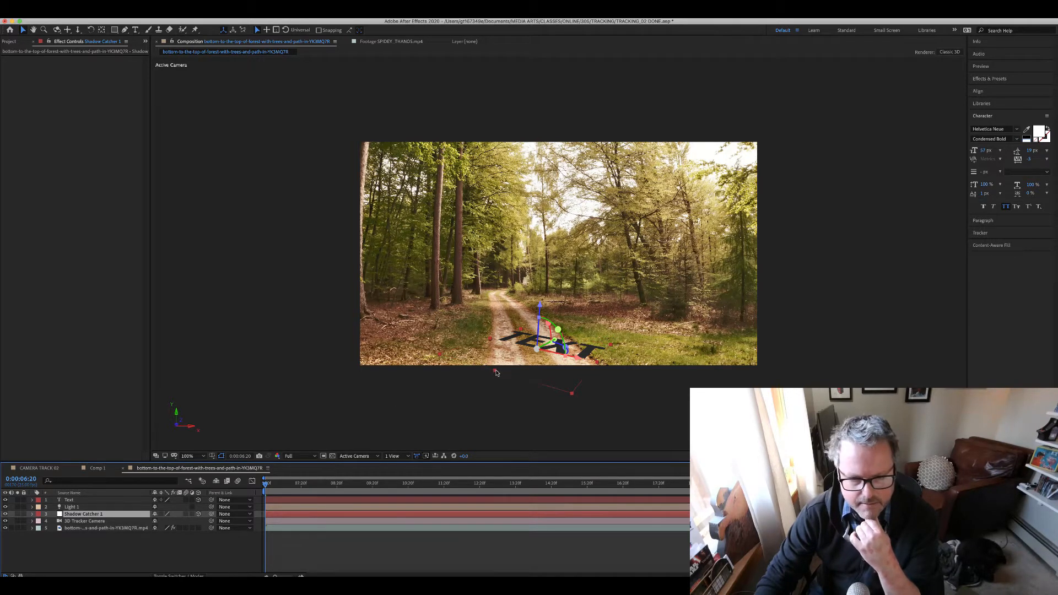
{"action": "left_click", "coordinate": [69, 500]}
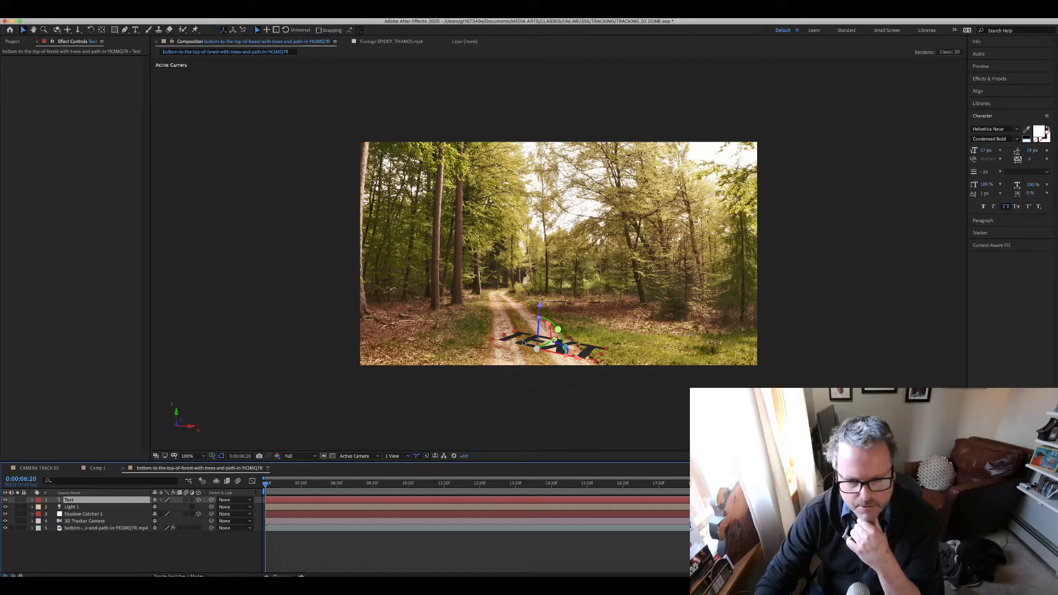
{"action": "left_click_drag", "start_coordinate": [566, 347], "coordinate": [543, 175]}
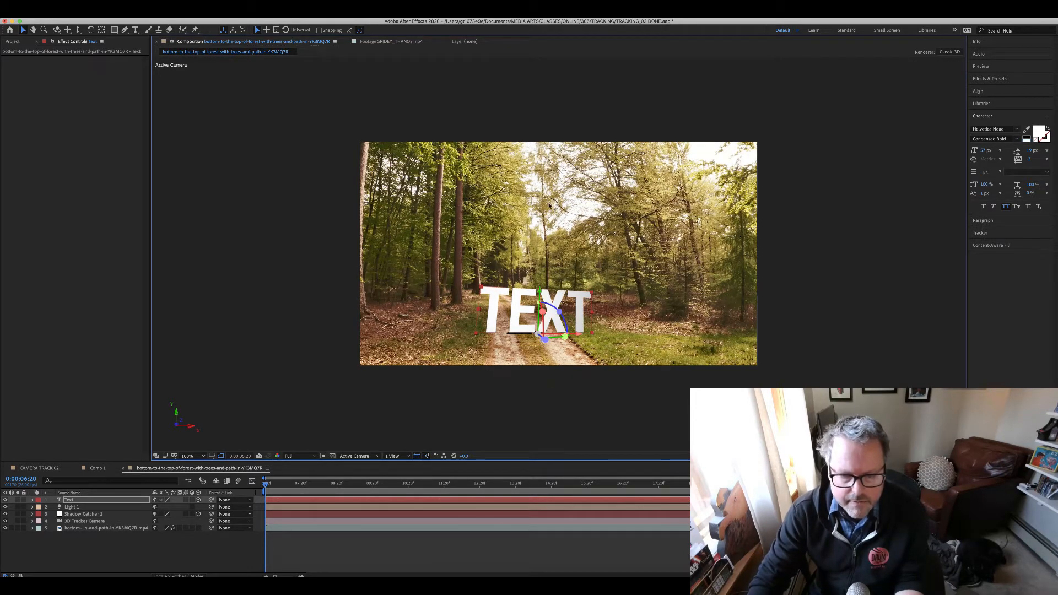
- Raise the text layer vertically until it floats above the path at about the middle of the frame
{"action": "left_click_drag", "start_coordinate": [543, 296], "coordinate": [564, 320]}
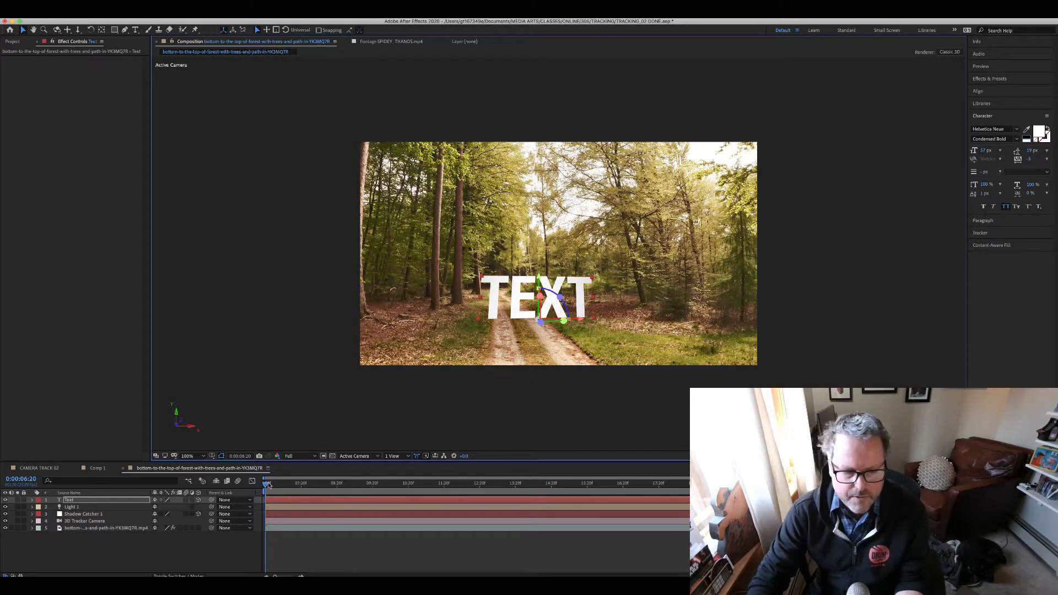
{"action": "left_click_drag", "start_coordinate": [266, 484], "coordinate": [1, 481]}
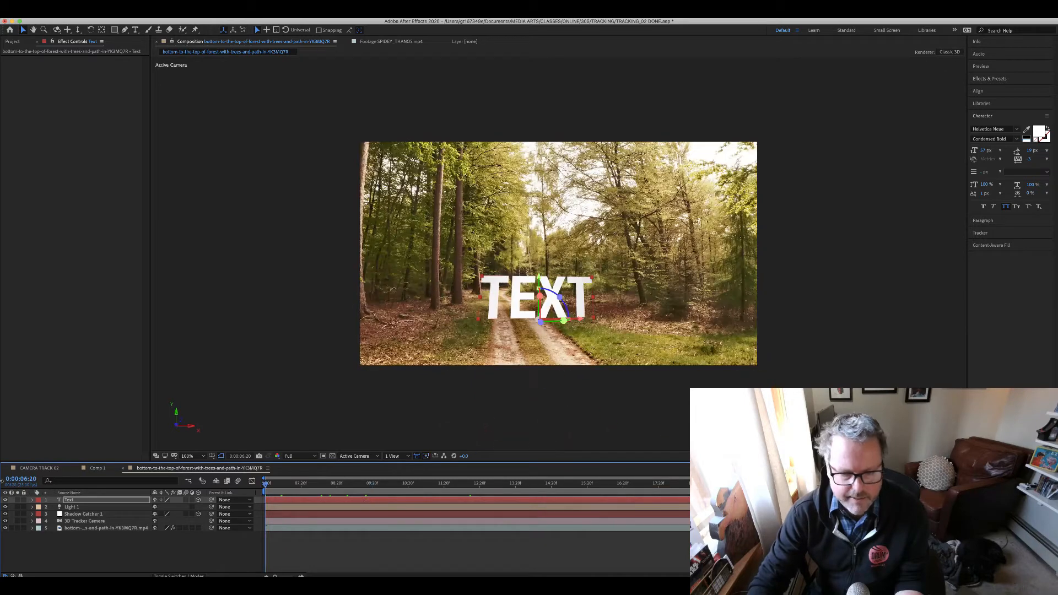
{"action": "left_click_drag", "start_coordinate": [539, 279], "coordinate": [524, 75]}
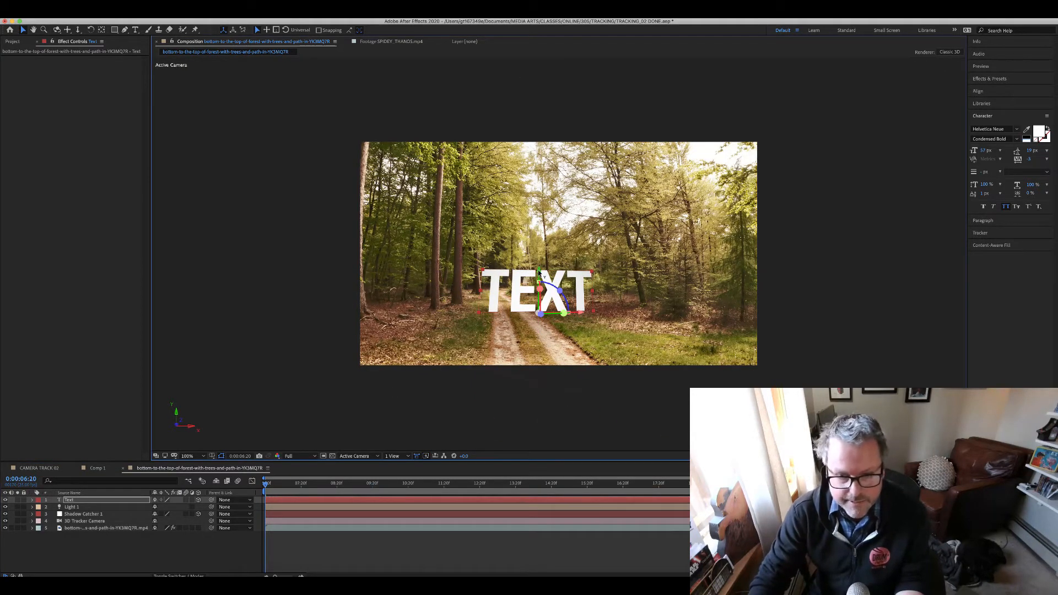
{"action": "left_click_drag", "start_coordinate": [539, 271], "coordinate": [547, 51]}
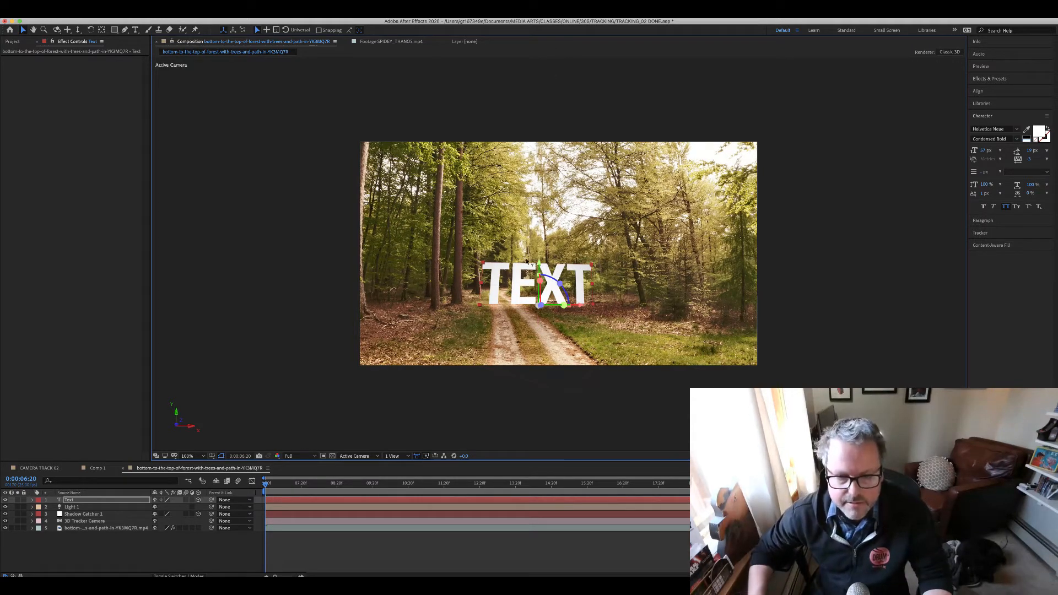
{"action": "left_click_drag", "start_coordinate": [539, 271], "coordinate": [532, 95]}
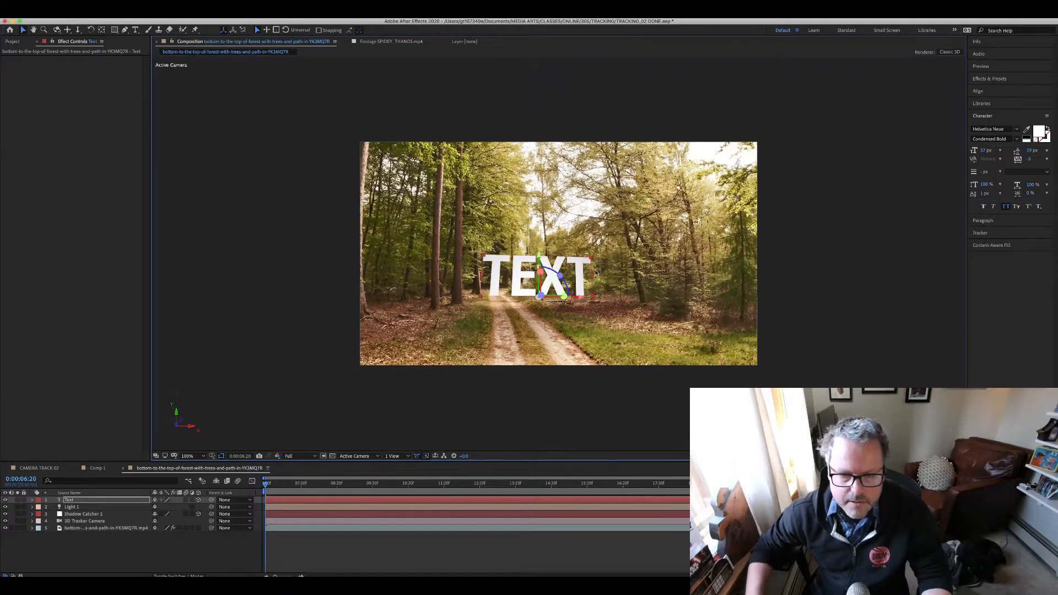
{"action": "left_click_drag", "start_coordinate": [539, 259], "coordinate": [519, 100]}
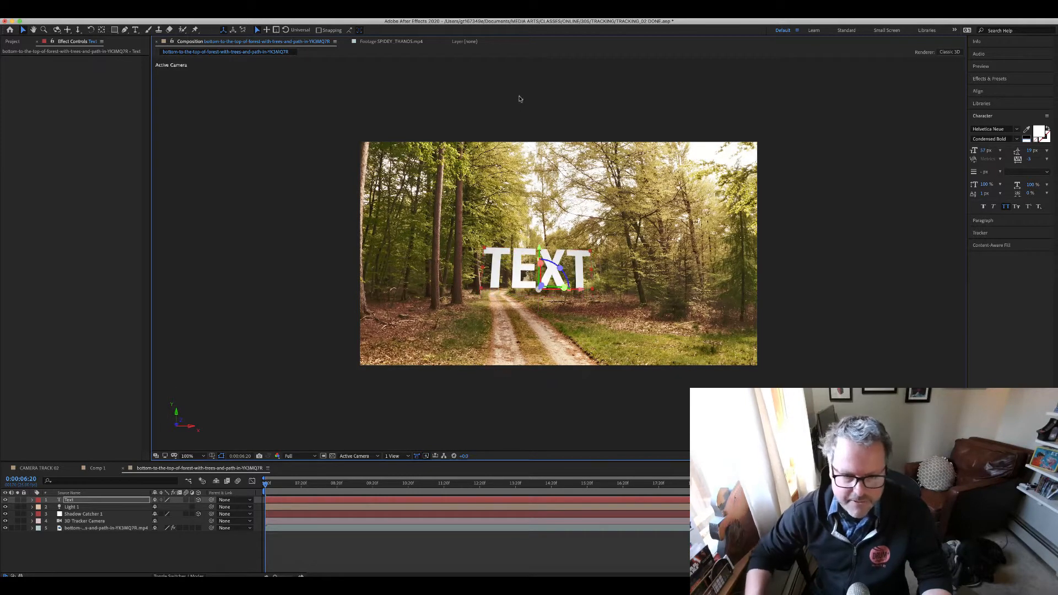
{"action": "left_click_drag", "start_coordinate": [540, 251], "coordinate": [559, 338]}
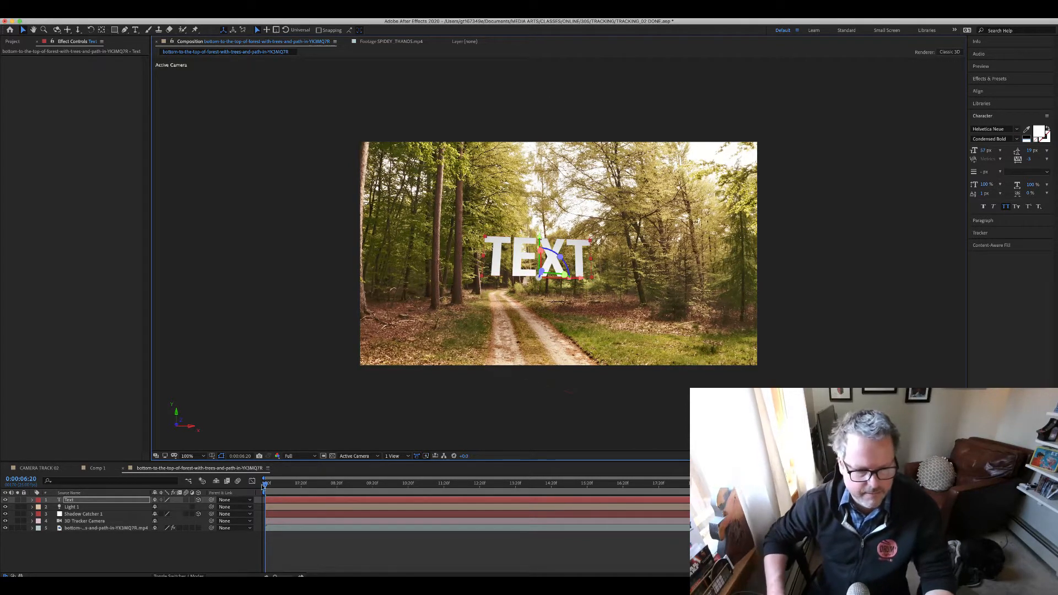
- Push the text slightly deeper into the scene and scrub through the clip to check how it tracks
{"action": "left_click_drag", "start_coordinate": [265, 484], "coordinate": [265, 444]}
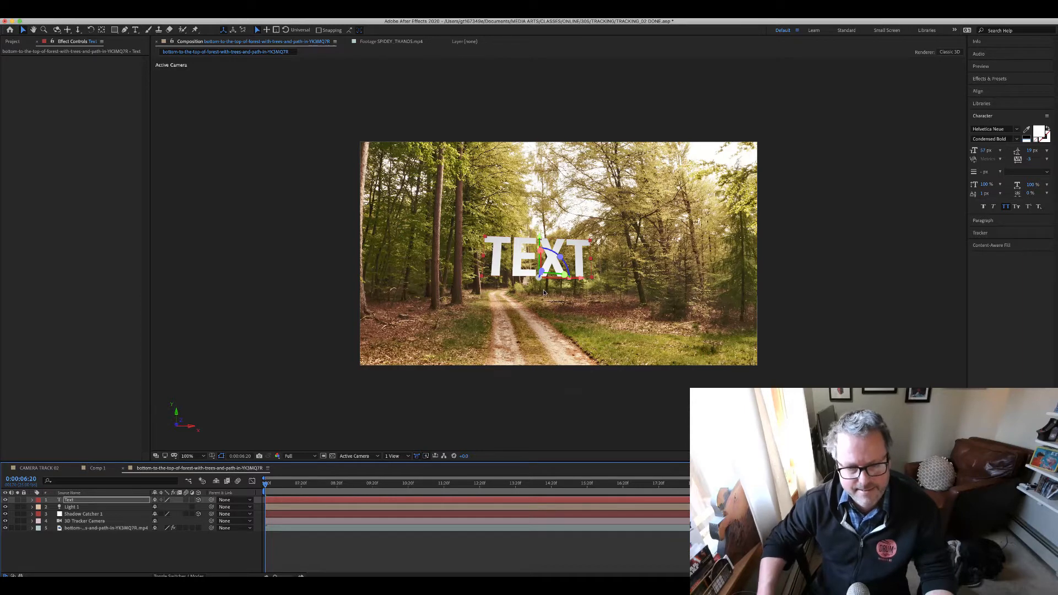
{"action": "left_click_drag", "start_coordinate": [541, 273], "coordinate": [540, 276]}
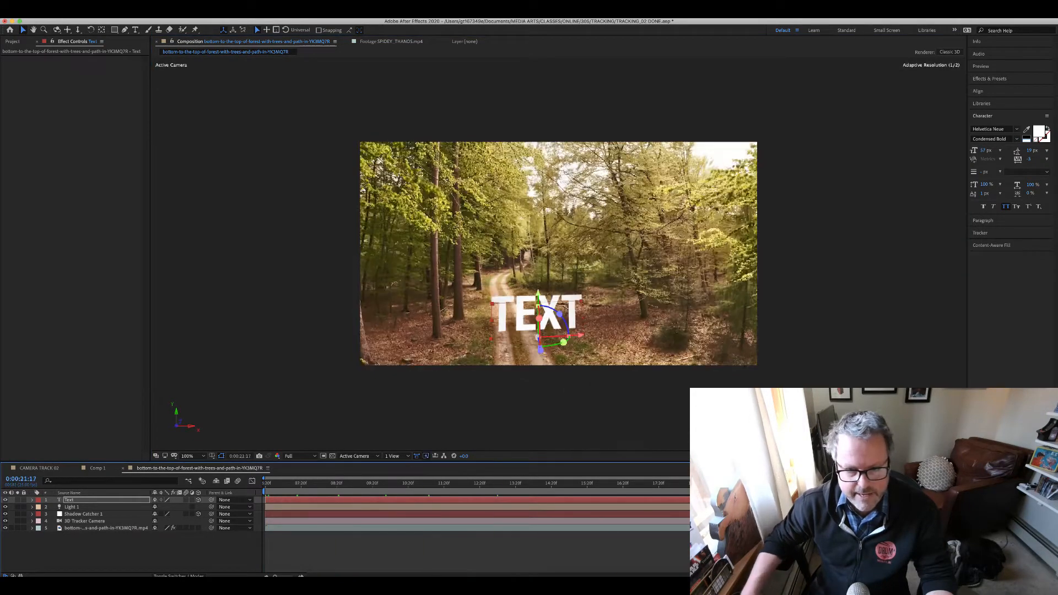
{"action": "left_click_drag", "start_coordinate": [798, 483], "coordinate": [76, 464]}
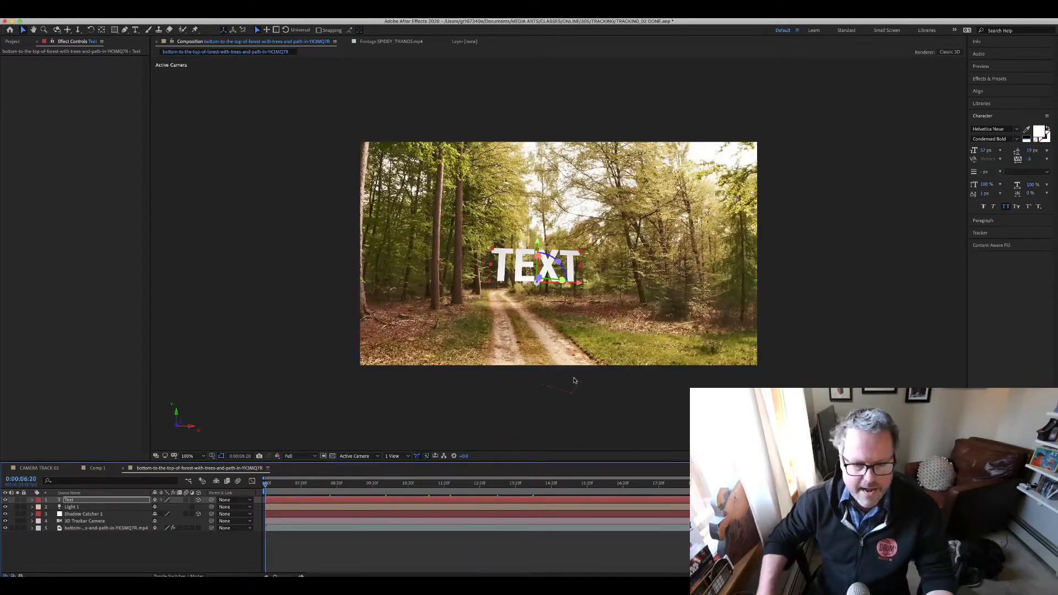
- Reveal the Material Options of the Shadow Catcher 1 layer
{"action": "left_click", "coordinate": [88, 513]}
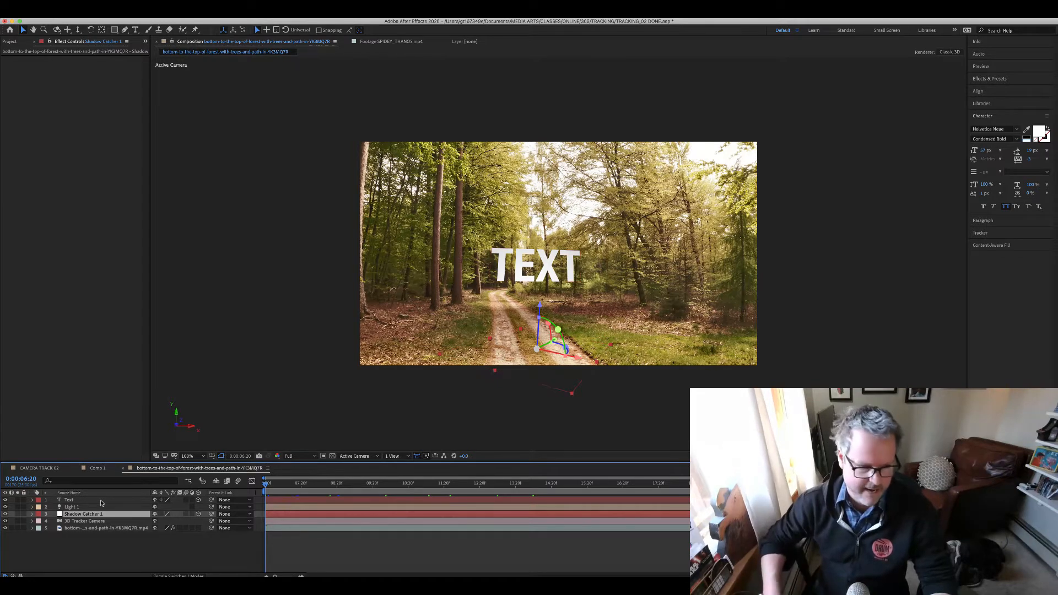
{"action": "key", "text": "a"}
{"action": "key", "text": "a"}
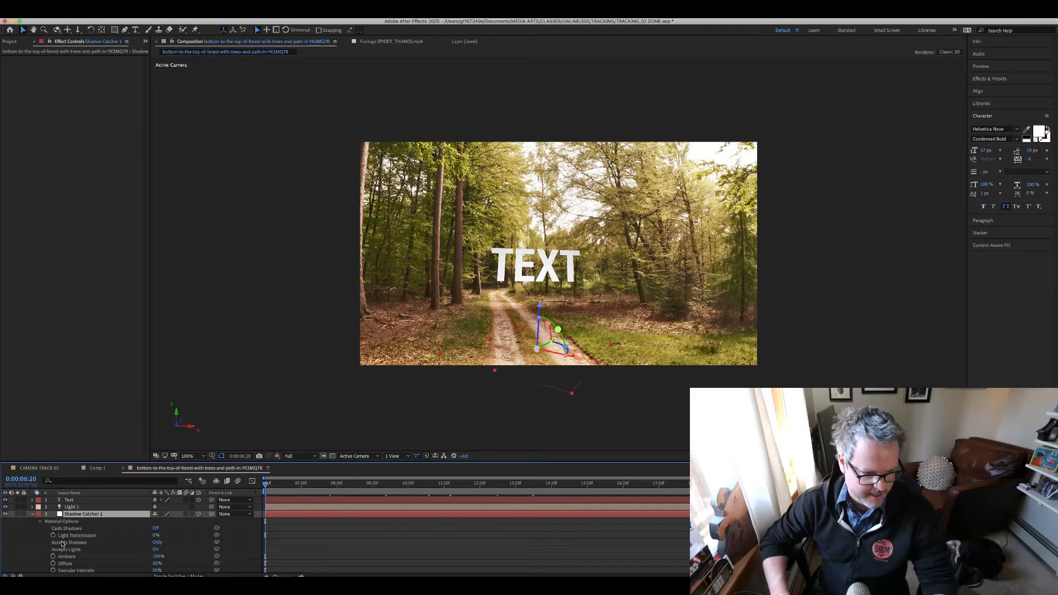
- Cycle the shadow catcher's Accepts Shadows setting through Off and On, back to Only
{"action": "left_click", "coordinate": [156, 542]}
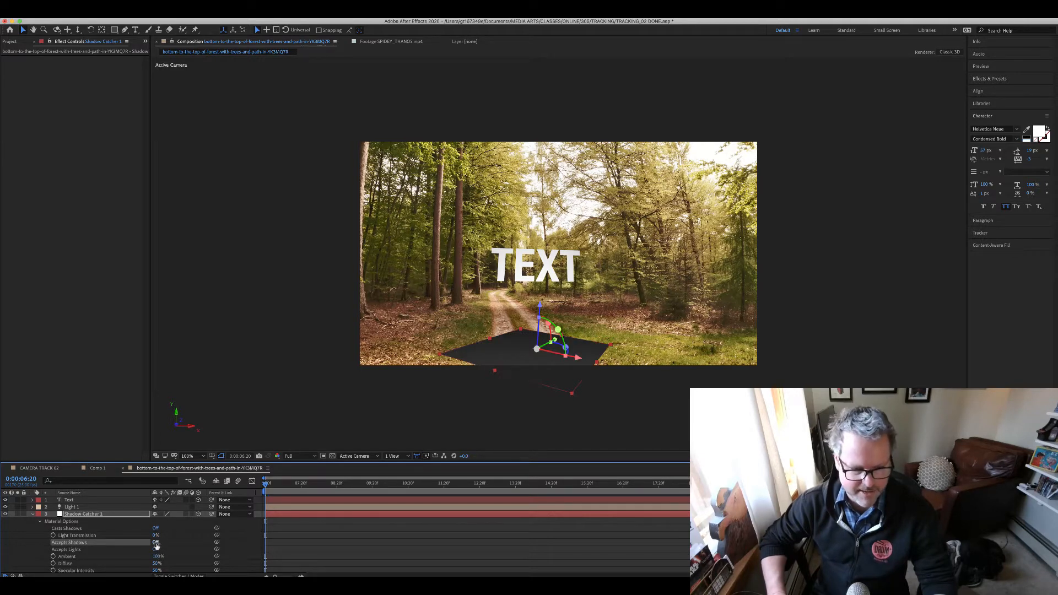
{"action": "left_click", "coordinate": [156, 543]}
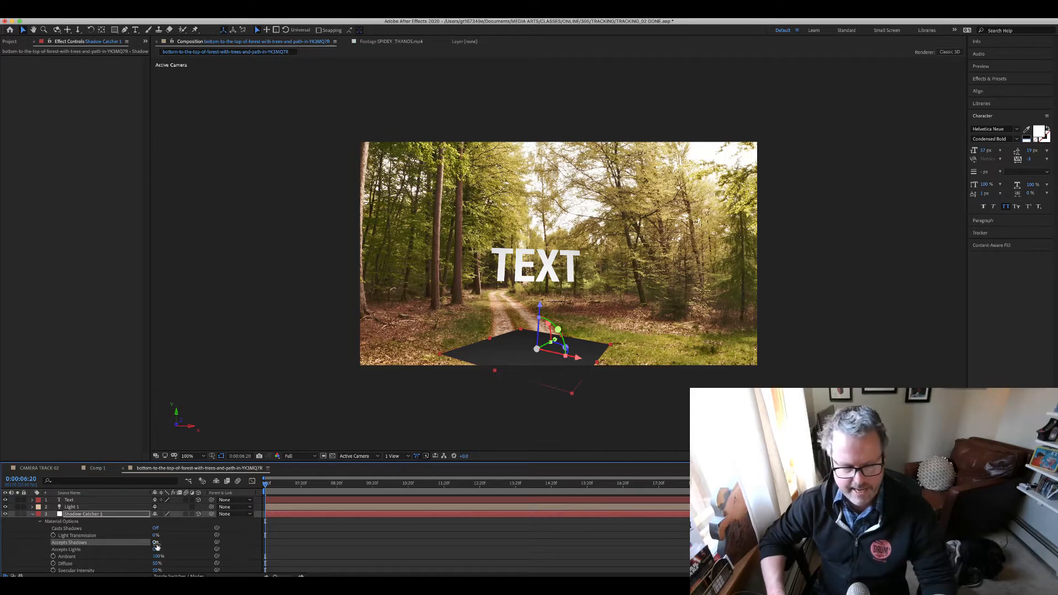
{"action": "left_click", "coordinate": [156, 542]}
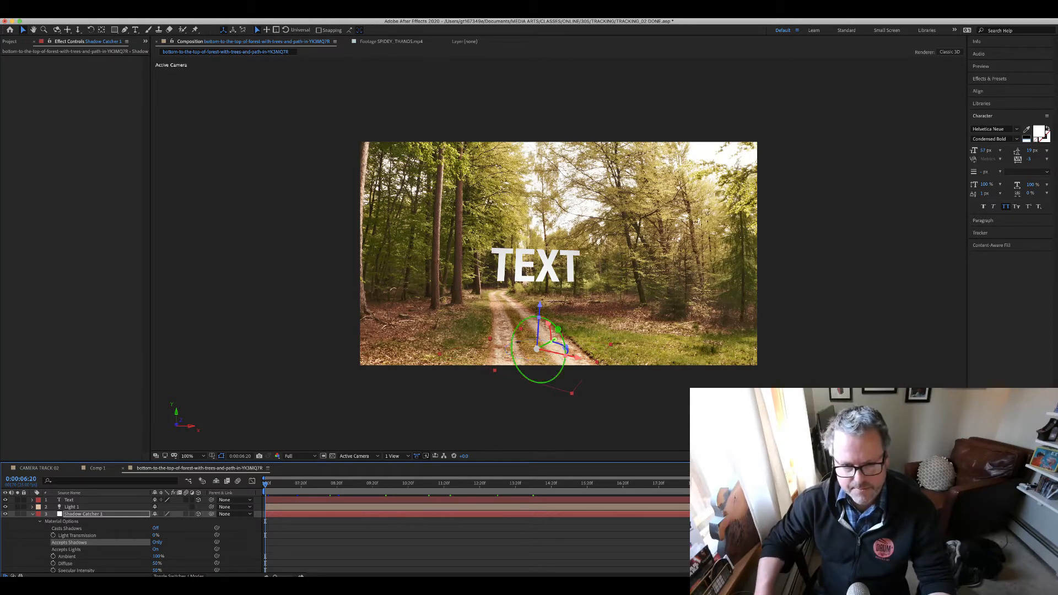
- Rotate and enlarge the shadow catcher plane, and slide it farther back along the path beneath the text
{"action": "left_click_drag", "start_coordinate": [563, 348], "coordinate": [553, 342]}
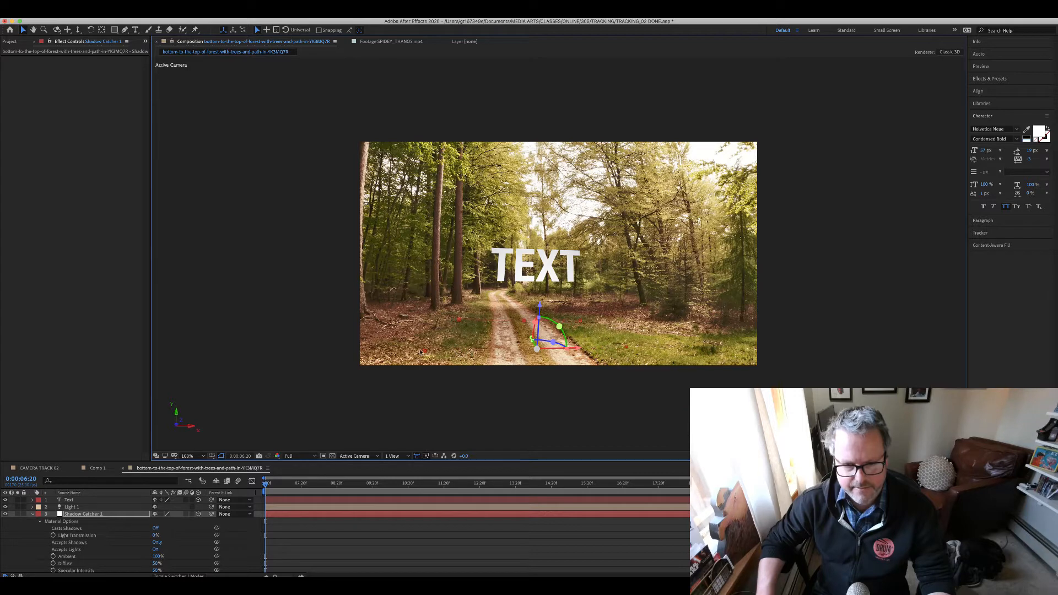
{"action": "left_click_drag", "start_coordinate": [420, 351], "coordinate": [415, 351]}
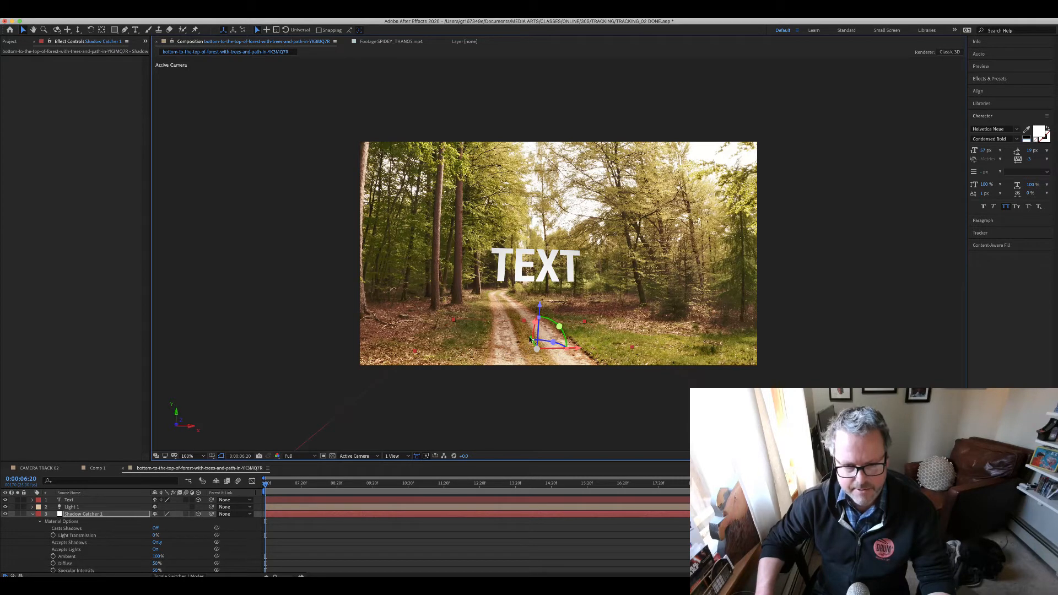
{"action": "left_click_drag", "start_coordinate": [530, 340], "coordinate": [527, 330]}
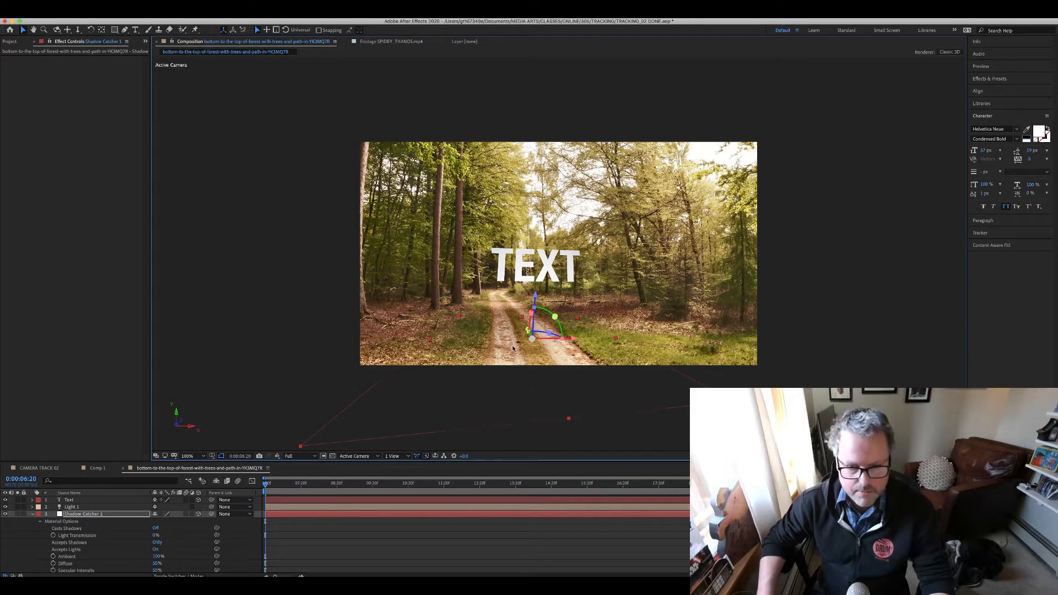
{"action": "mouse_move", "coordinate": [526, 331]}
{"action": "left_mouse_down"}
{"action": "mouse_move", "coordinate": [515, 336]}
{"action": "mouse_move", "coordinate": [519, 318]}
{"action": "mouse_move", "coordinate": [522, 328]}
{"action": "left_mouse_up"}
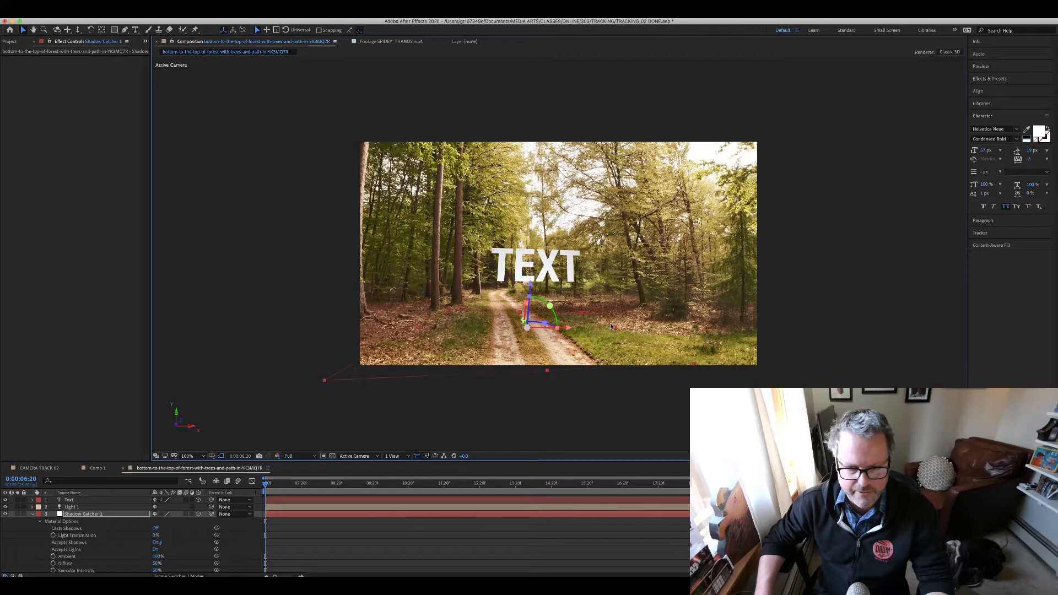
- Slide the shadow catcher plane slightly sideways across the path and collapse its layer properties
{"action": "left_click_drag", "start_coordinate": [568, 335], "coordinate": [577, 333]}
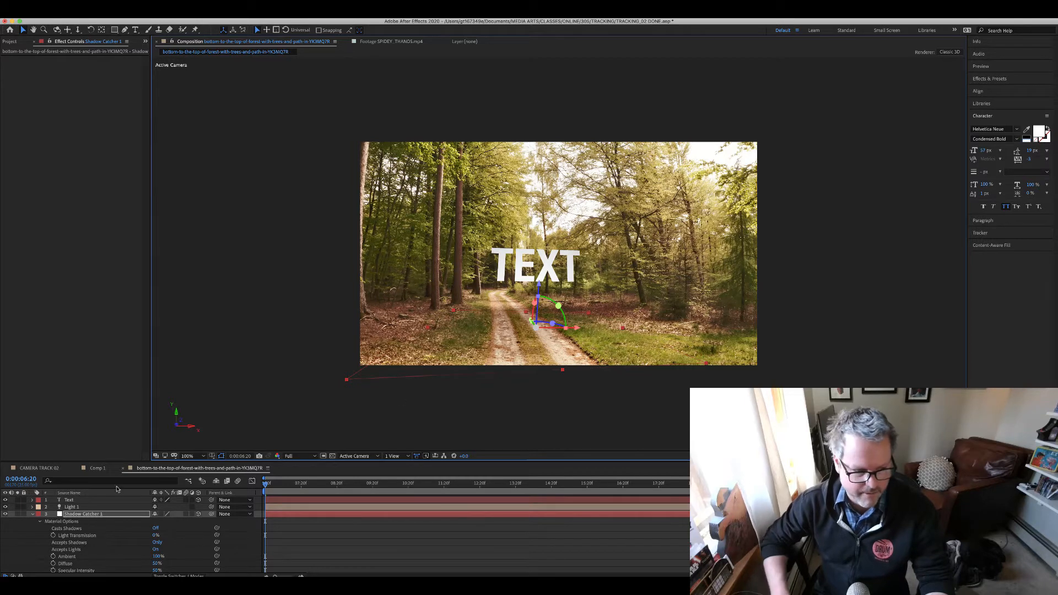
{"action": "left_click", "coordinate": [32, 513]}
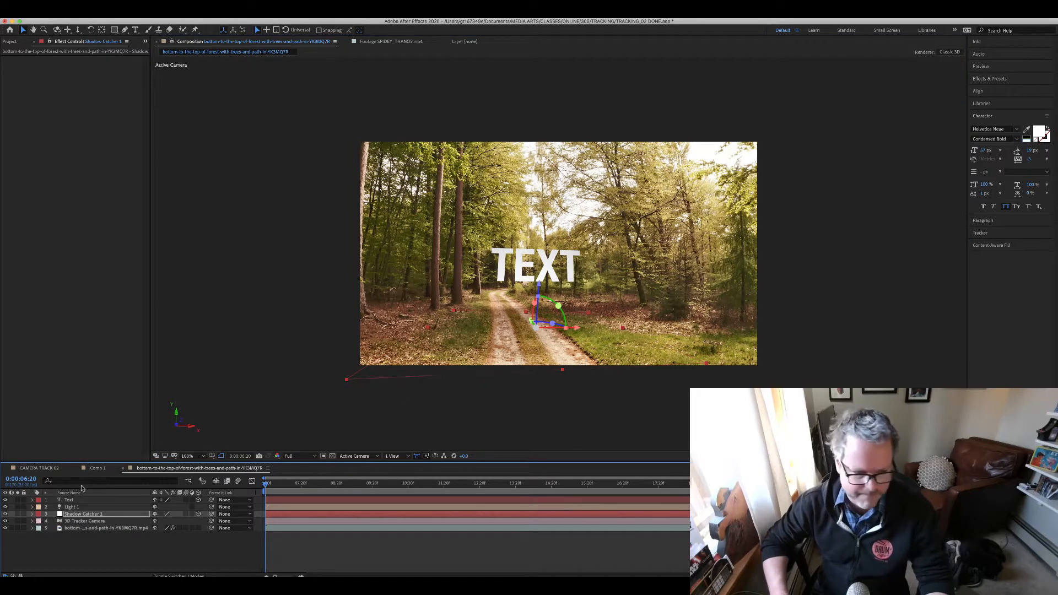
- Select Light 1 and look for it in the area far outside the composition frame
{"action": "left_click", "coordinate": [77, 506]}
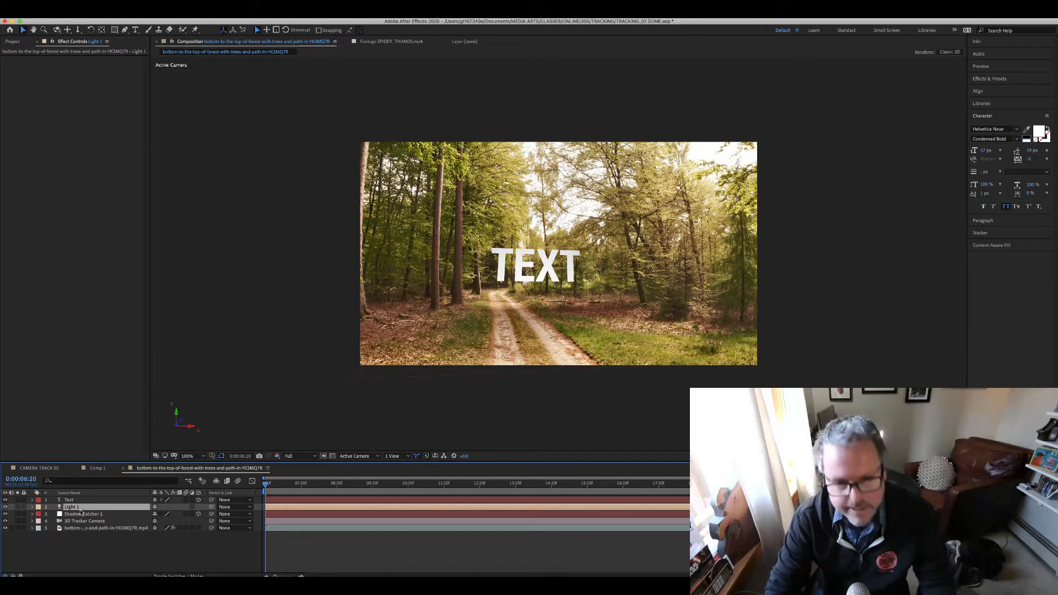
{"action": "key", "text": "comma"}
{"action": "key", "text": "comma"}
{"action": "key", "text": "comma"}
{"action": "key", "text": "comma"}
{"action": "key", "text": "comma"}
{"action": "key", "text": "comma"}
{"action": "key", "text": "comma"}
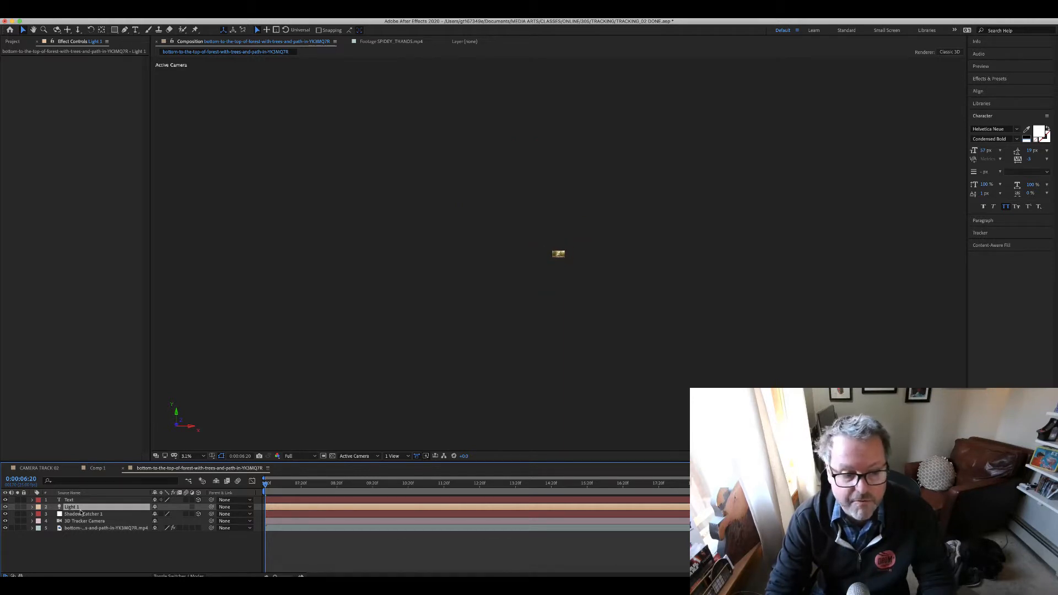
{"action": "key", "text": "slash"}
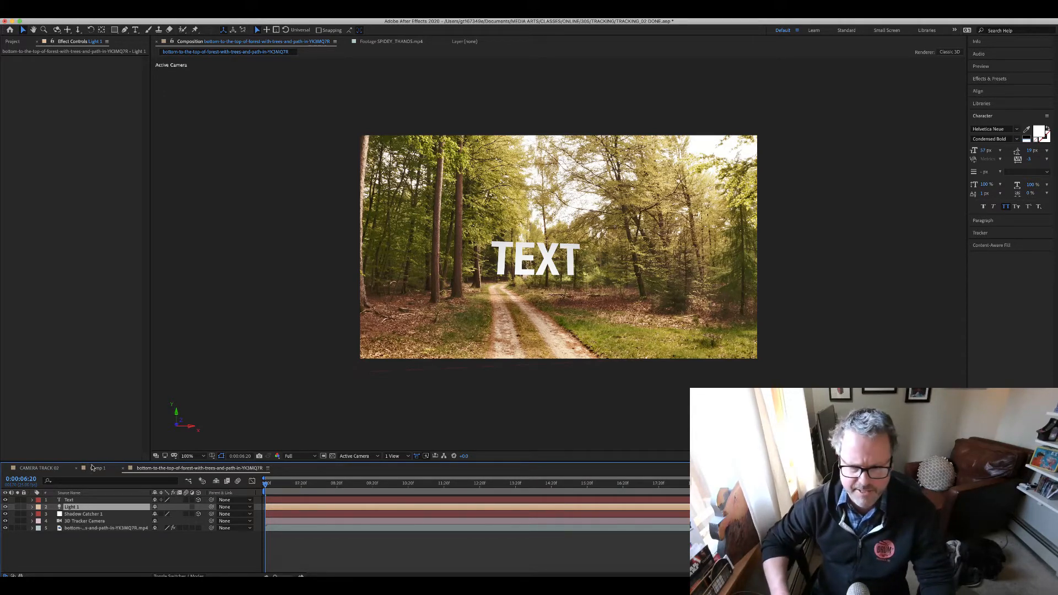
- Copy the Text layer's Position value and paste it onto Light 1
{"action": "left_click", "coordinate": [70, 500]}
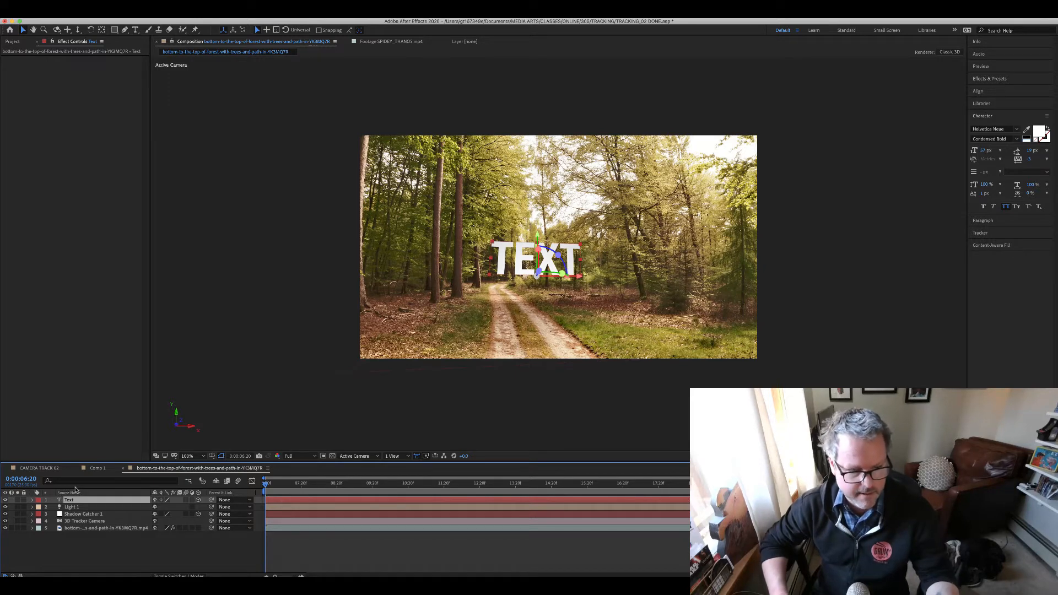
{"action": "key", "text": "p"}
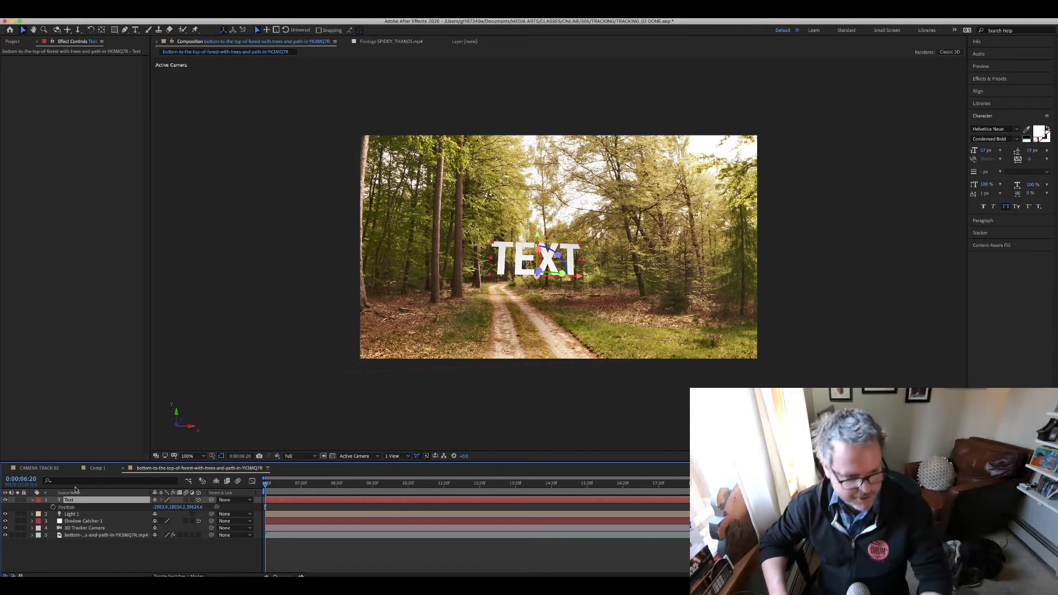
{"action": "left_click", "coordinate": [65, 508]}
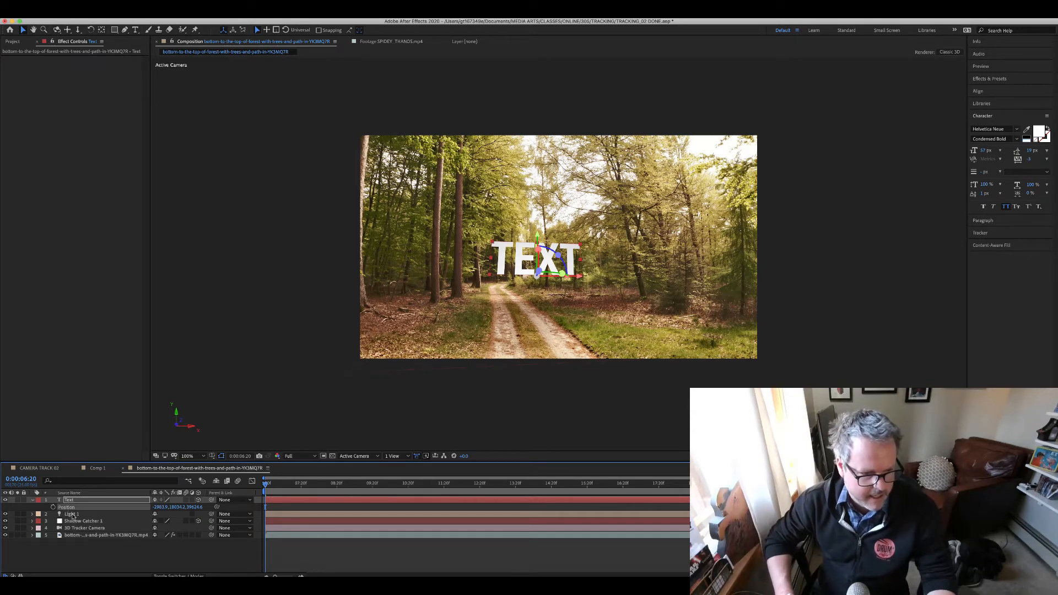
{"action": "left_click", "coordinate": [72, 514]}
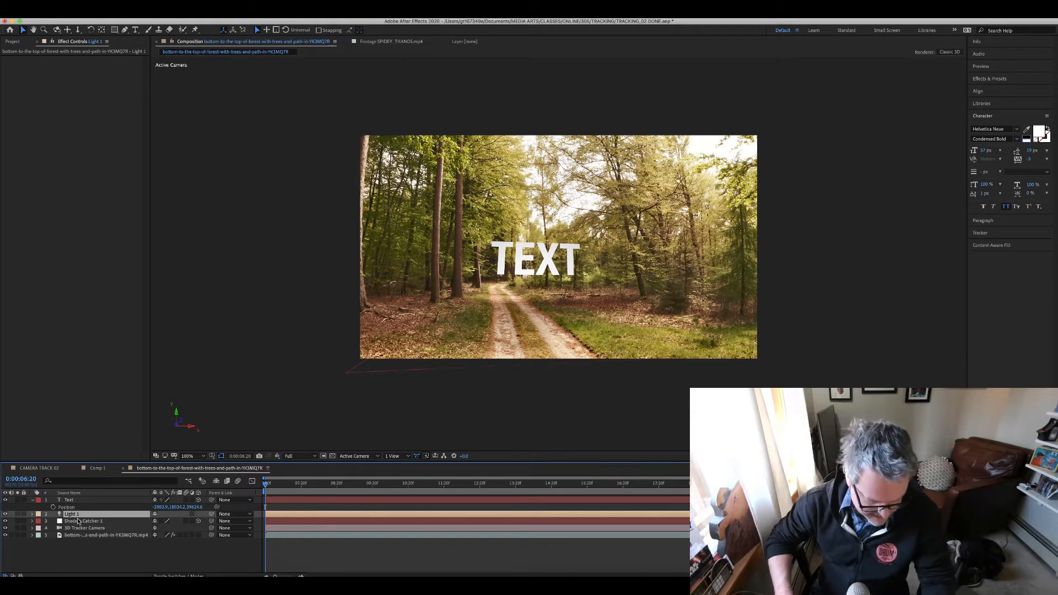
{"action": "key", "text": "Return"}
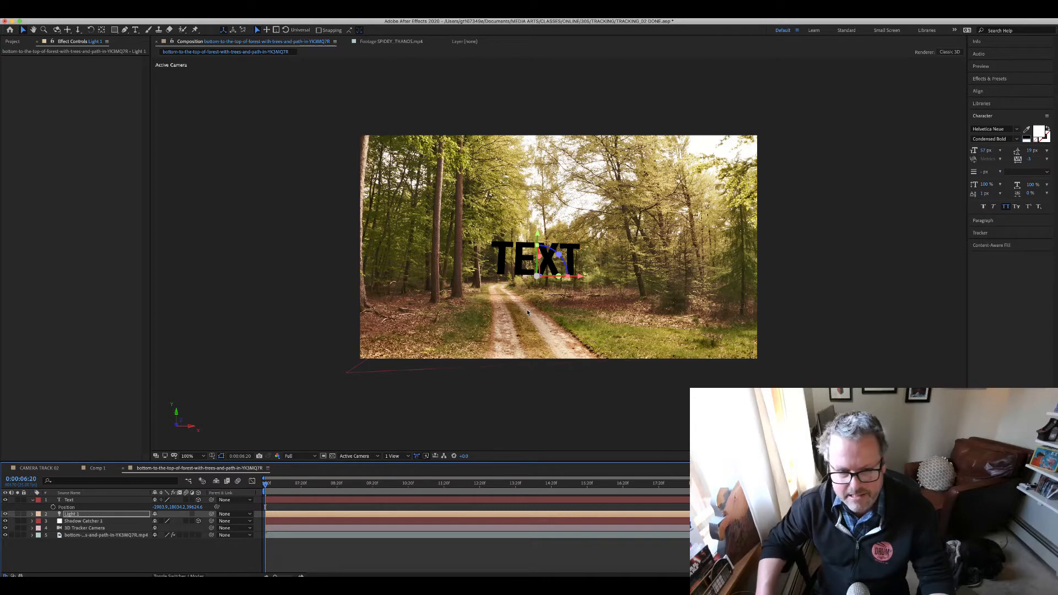
- Change Light 1's color to the warm off-white F2EFE4 in its light settings
{"action": "double_click", "coordinate": [77, 513]}
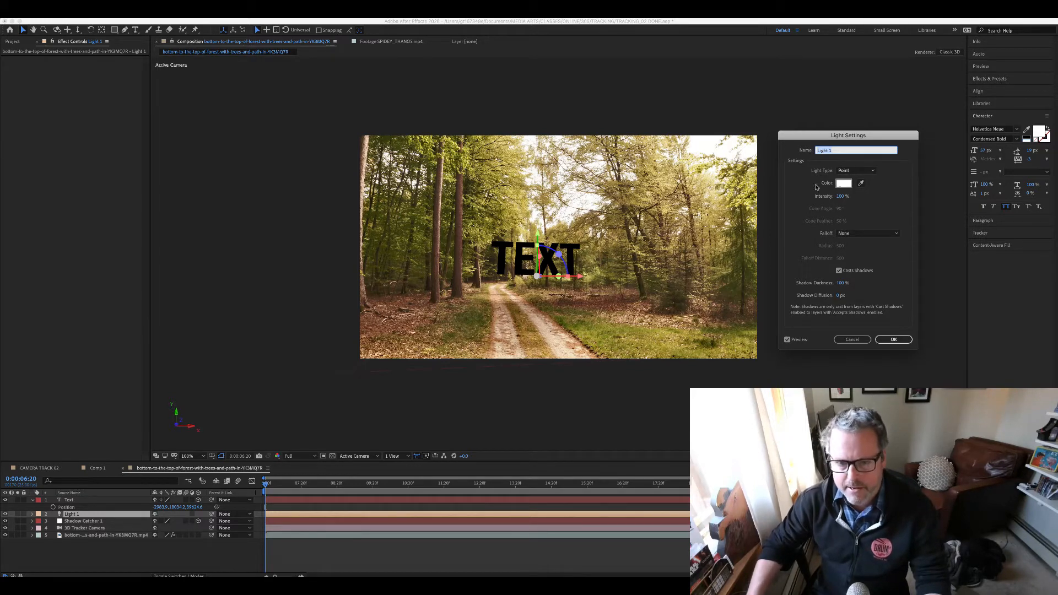
{"action": "left_click", "coordinate": [846, 184]}
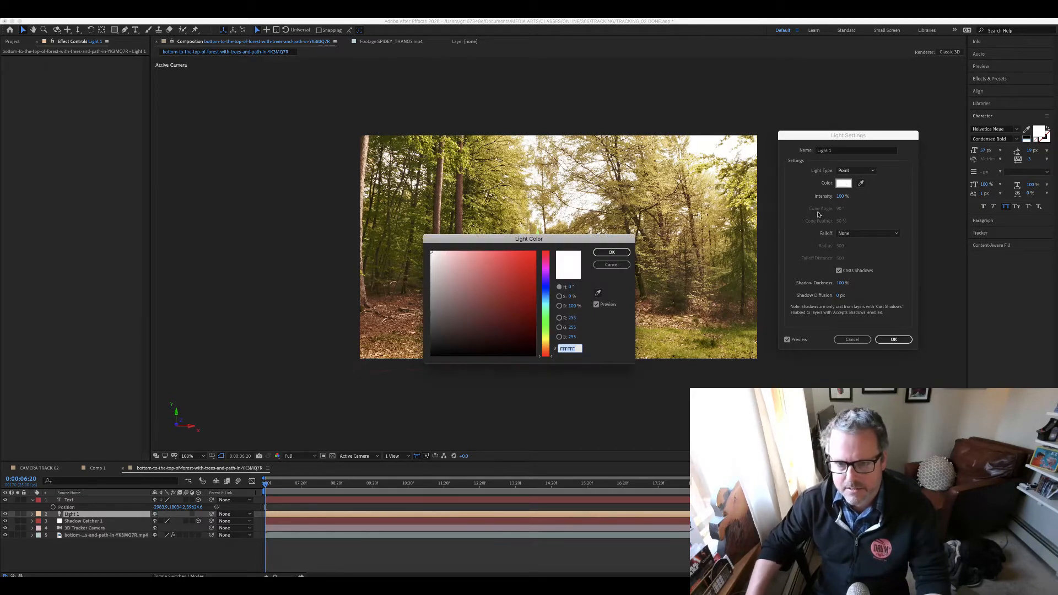
{"action": "left_click", "coordinate": [434, 255]}
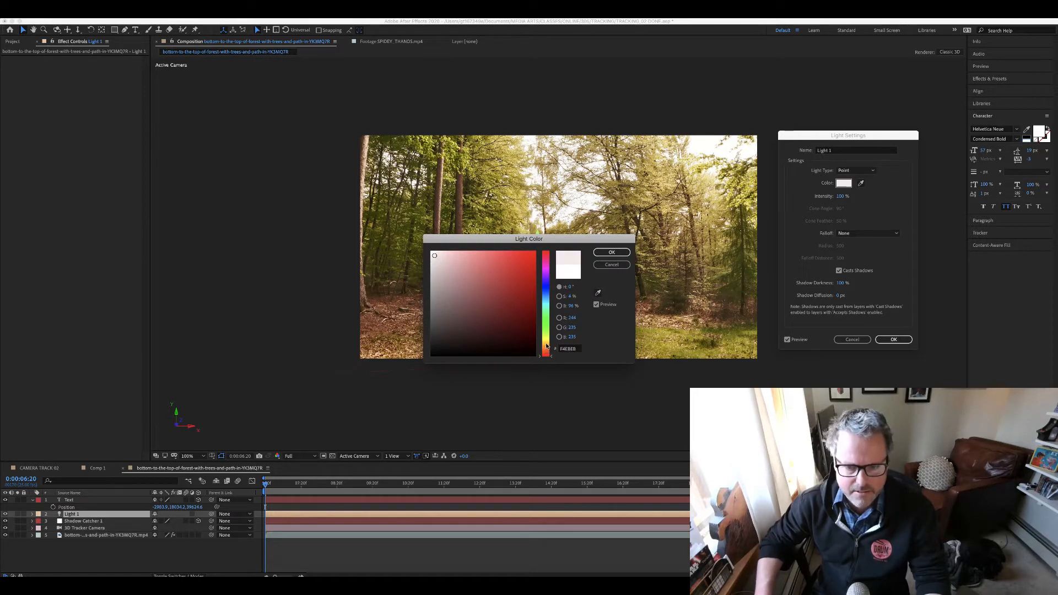
{"action": "left_click", "coordinate": [546, 343]}
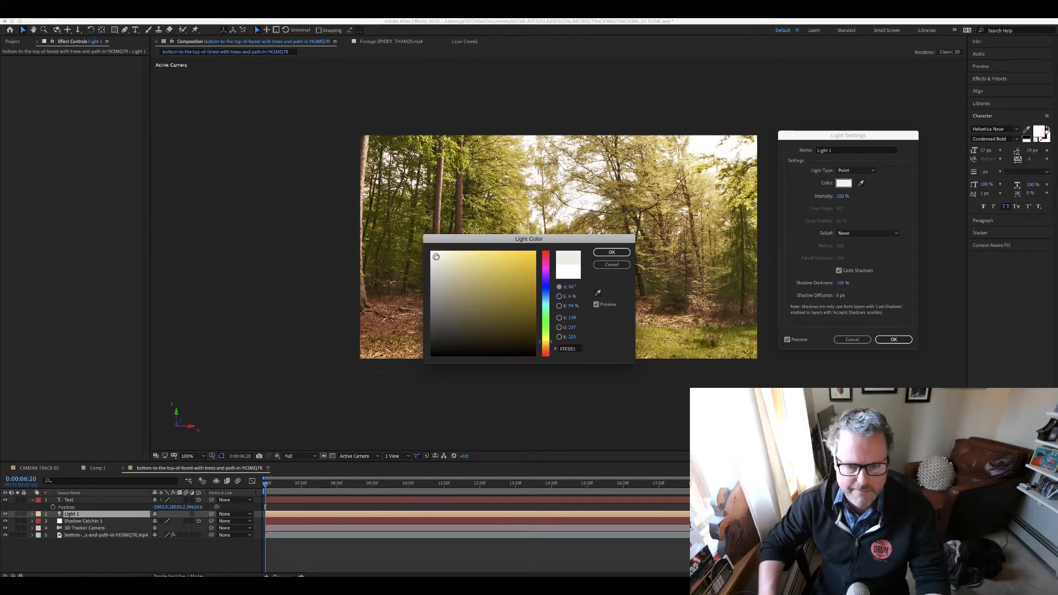
{"action": "left_click", "coordinate": [436, 256]}
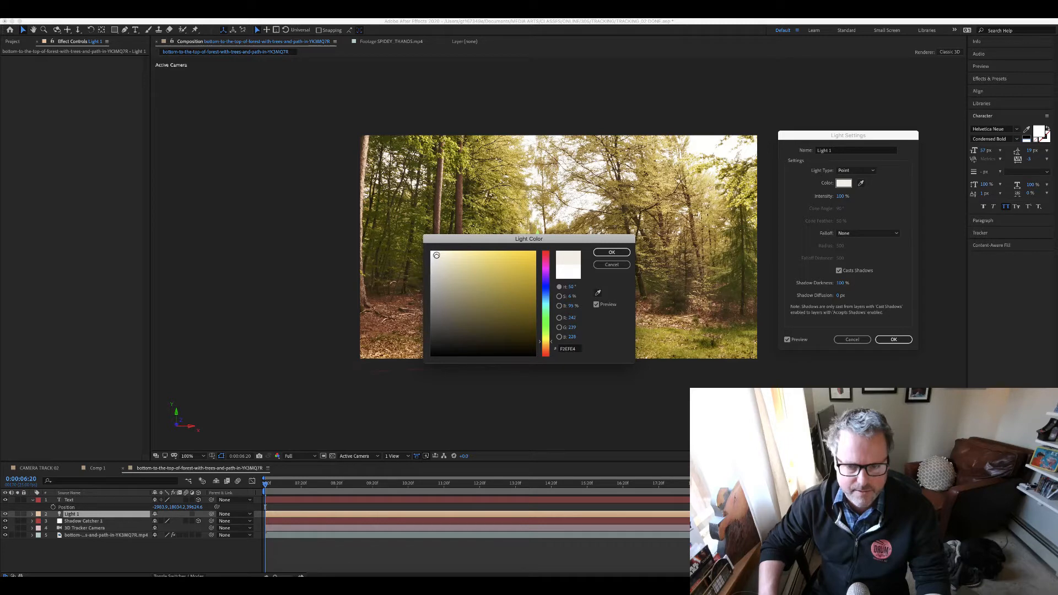
{"action": "left_click", "coordinate": [624, 253]}
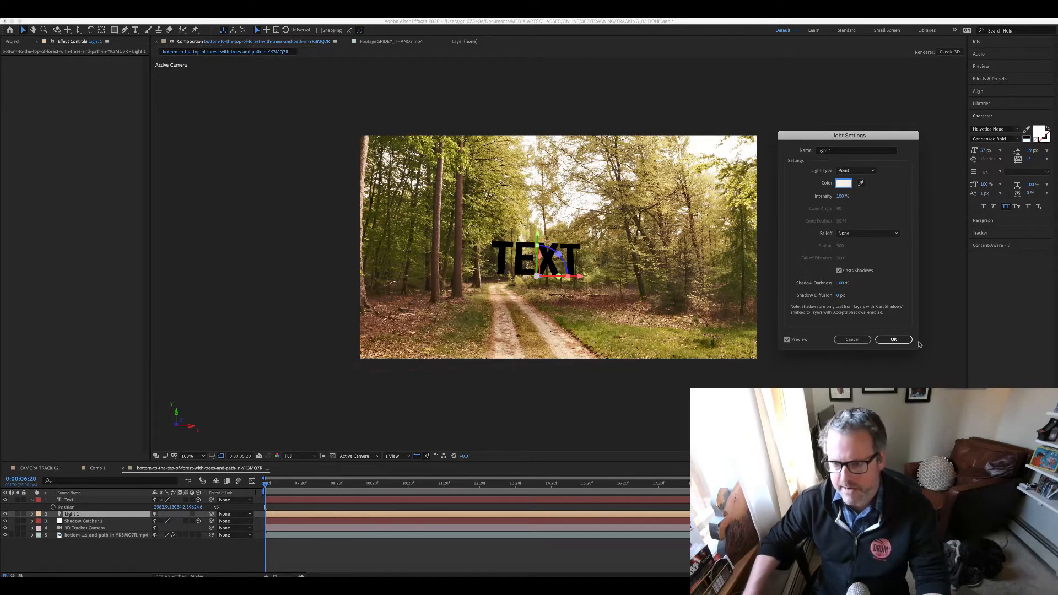
{"action": "left_click", "coordinate": [892, 339]}
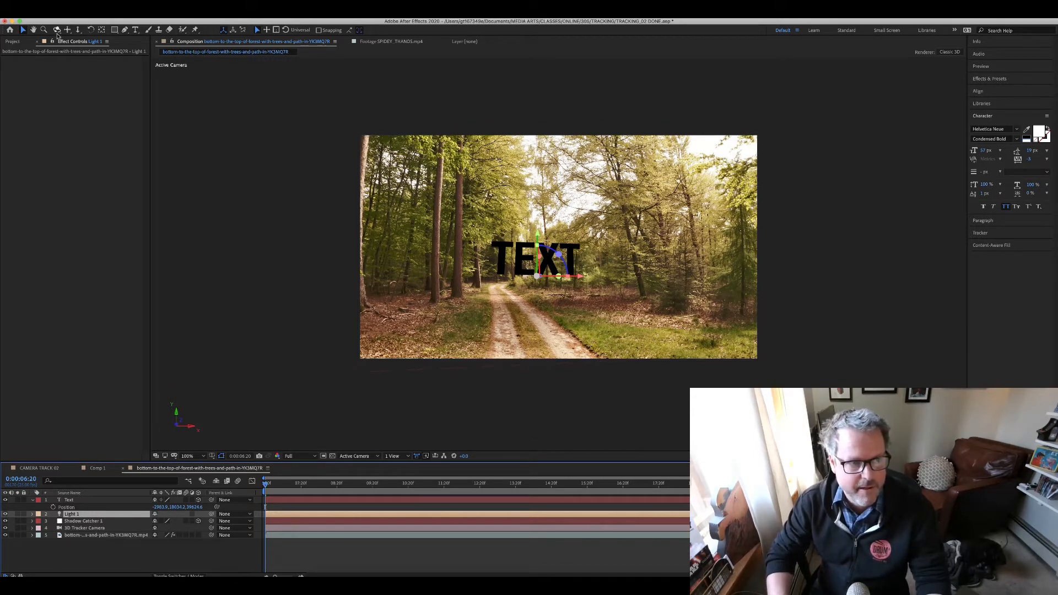
- Using Custom View 1, raise Light 1 along its vertical axis well above the text
{"action": "left_click", "coordinate": [360, 456]}
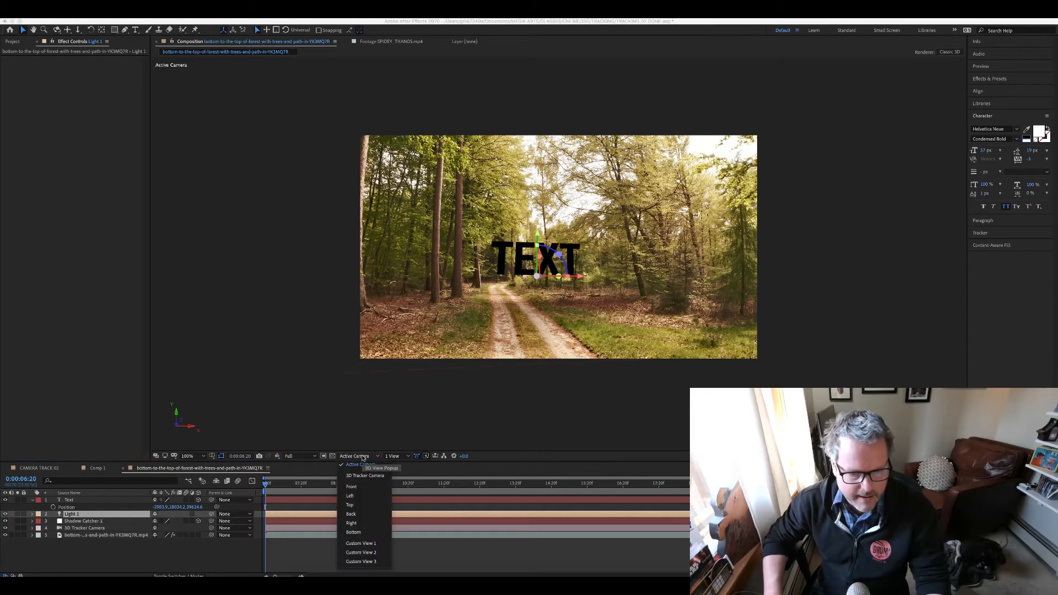
{"action": "left_click", "coordinate": [377, 543]}
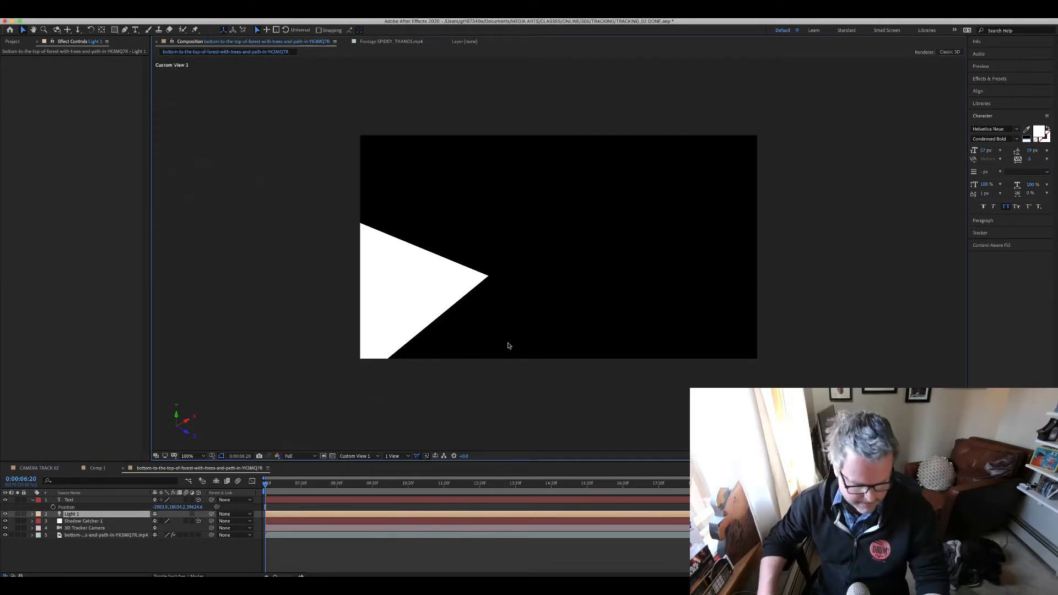
{"action": "left_click_drag", "start_coordinate": [421, 315], "coordinate": [713, 342]}
{"action": "key", "text": "v"}
{"action": "key", "text": "comma"}
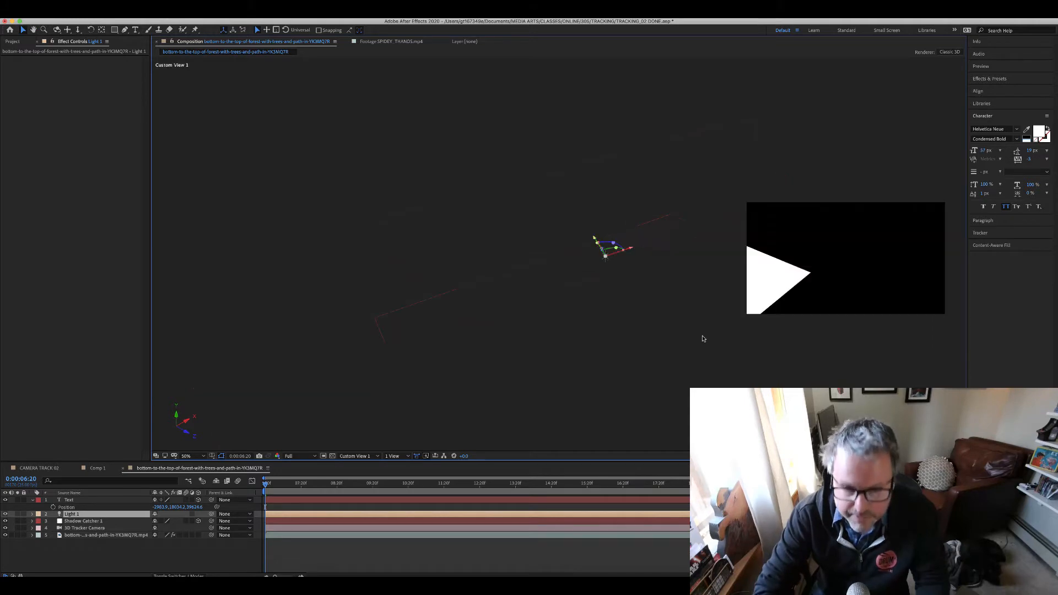
{"action": "key", "text": "comma"}
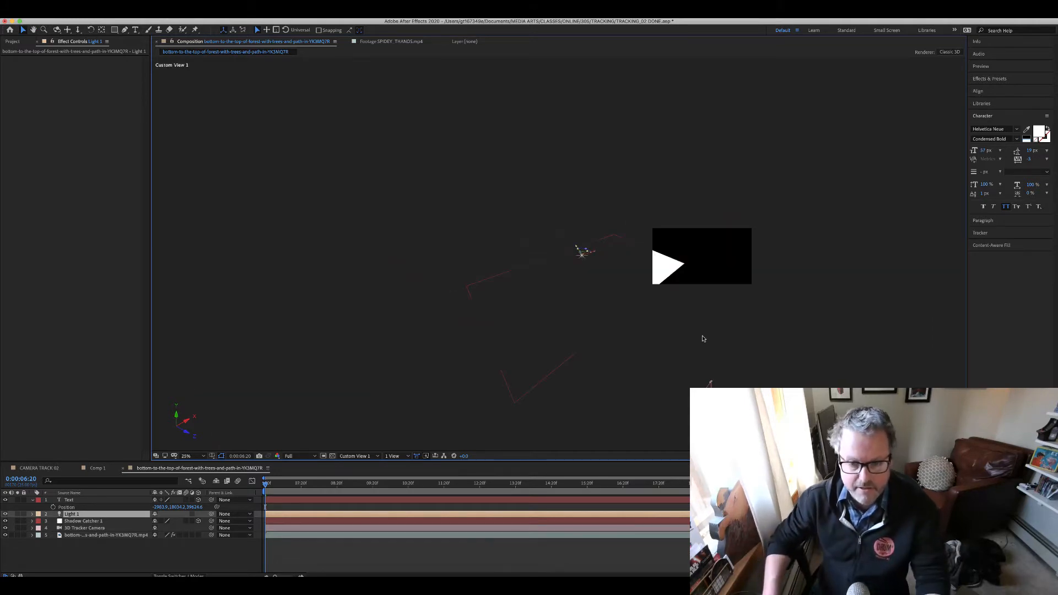
{"action": "left_click", "coordinate": [575, 249]}
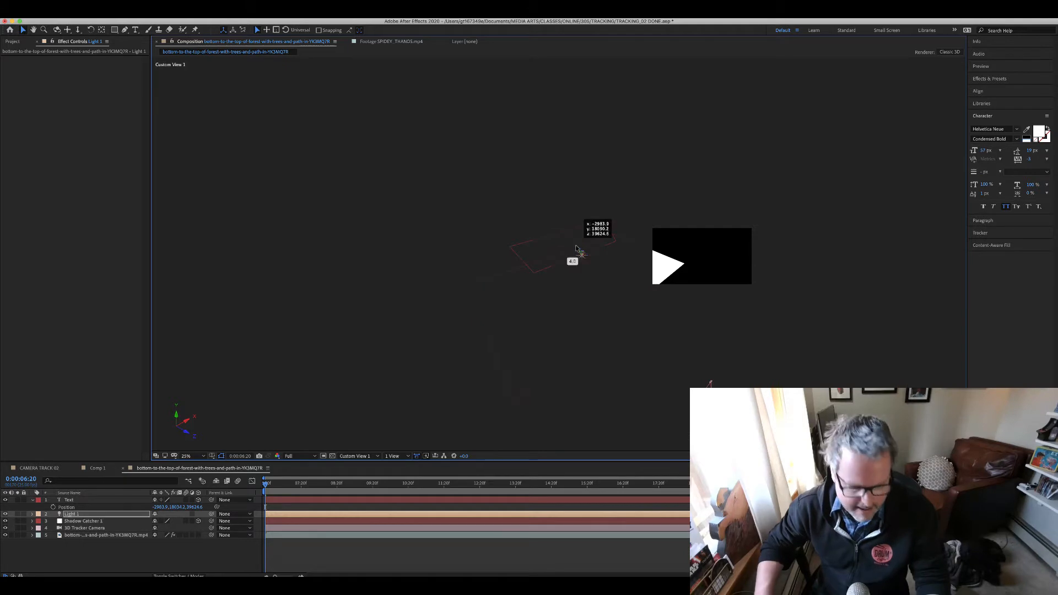
{"action": "left_click_drag", "start_coordinate": [575, 249], "coordinate": [389, 37]}
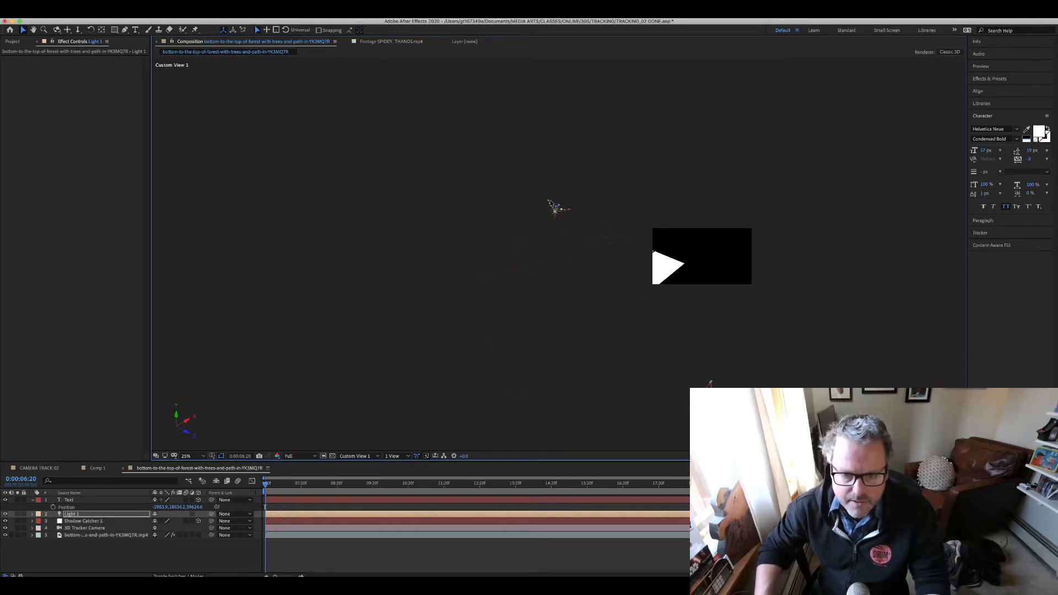
{"action": "left_click_drag", "start_coordinate": [548, 204], "coordinate": [463, 101]}
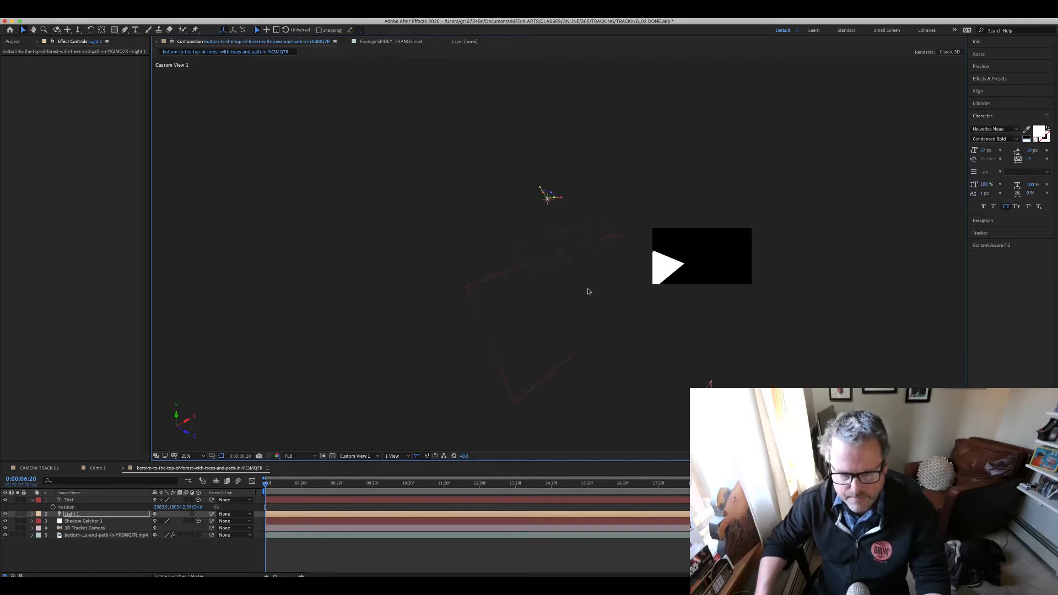
- Back in the Active Camera view at 100%, push Light 1 behind the text and shift it to the right to reposition the shadow
{"action": "left_click", "coordinate": [357, 455]}
{"action": "left_click", "coordinate": [366, 467]}
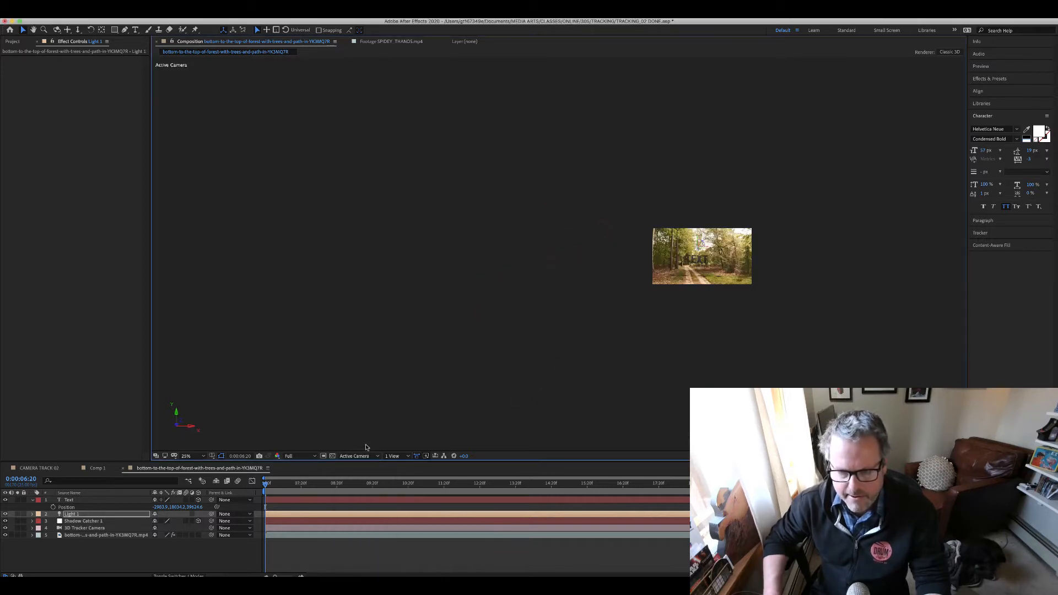
{"action": "key", "text": "period"}
{"action": "key", "text": "period"}
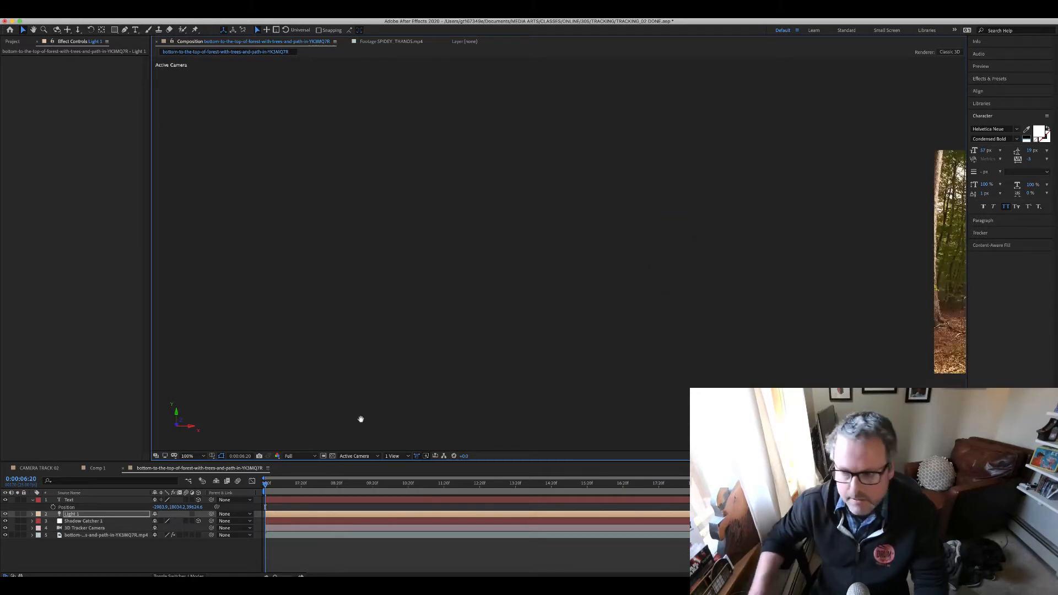
{"action": "left_click_drag", "start_coordinate": [902, 283], "coordinate": [311, 276]}
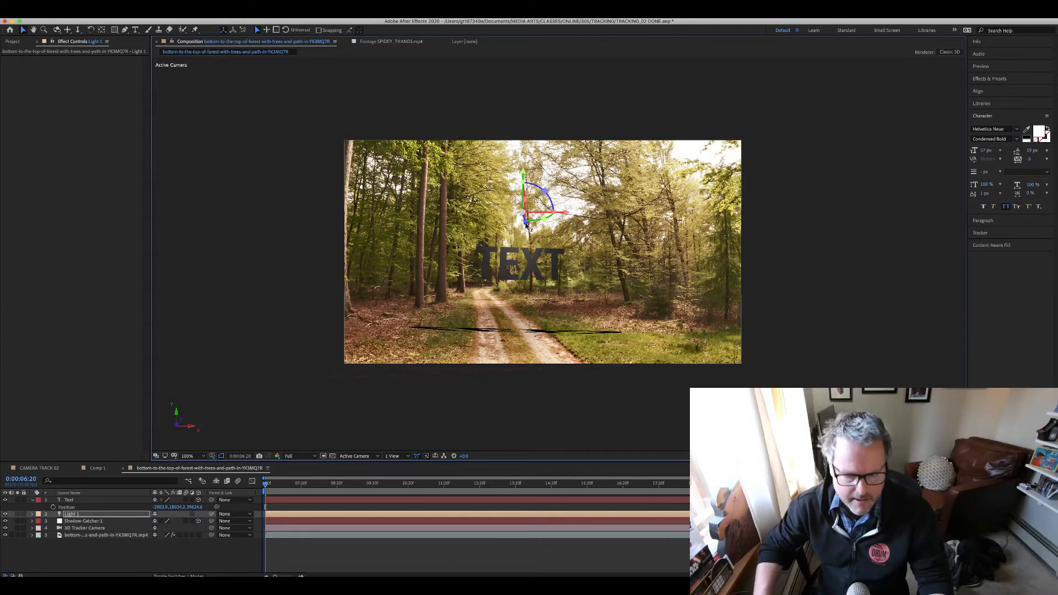
{"action": "left_click_drag", "start_coordinate": [527, 223], "coordinate": [605, 266]}
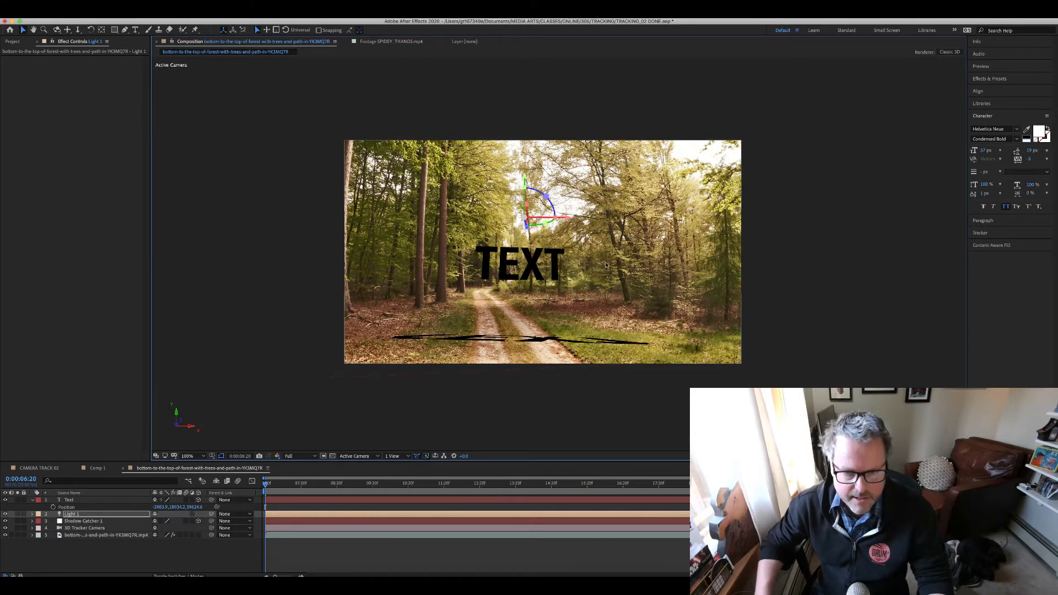
{"action": "left_click_drag", "start_coordinate": [570, 219], "coordinate": [936, 243]}
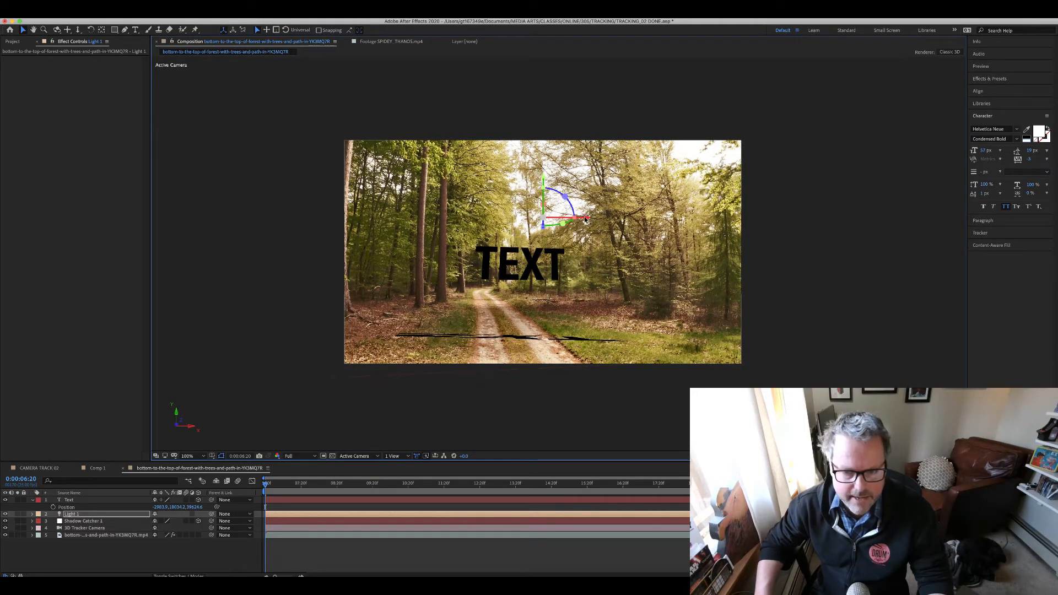
{"action": "left_click_drag", "start_coordinate": [586, 219], "coordinate": [711, 234]}
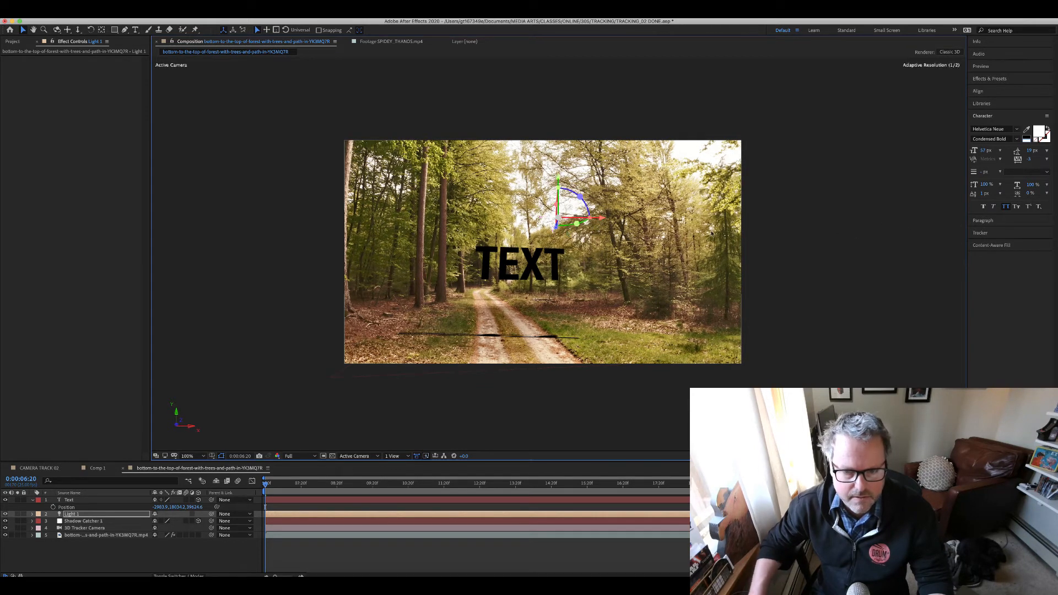
{"action": "left_click_drag", "start_coordinate": [555, 230], "coordinate": [332, 438]}
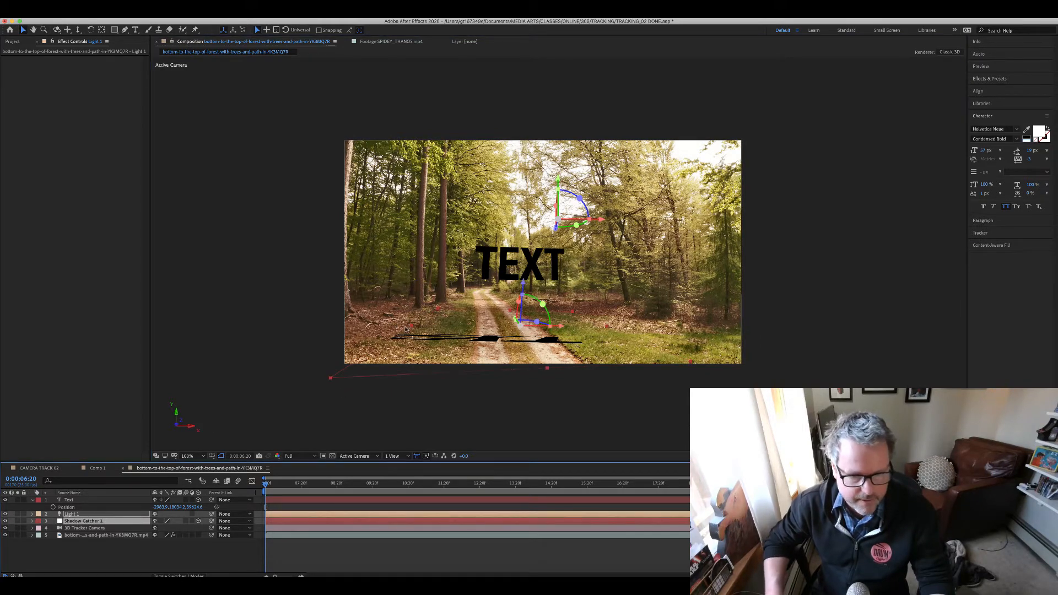
- Check the shadow catcher's extent beside Light 1, and lock the Light 1 and Shadow Catcher 1 layers
{"action": "left_click", "coordinate": [80, 522], "text": "shift"}
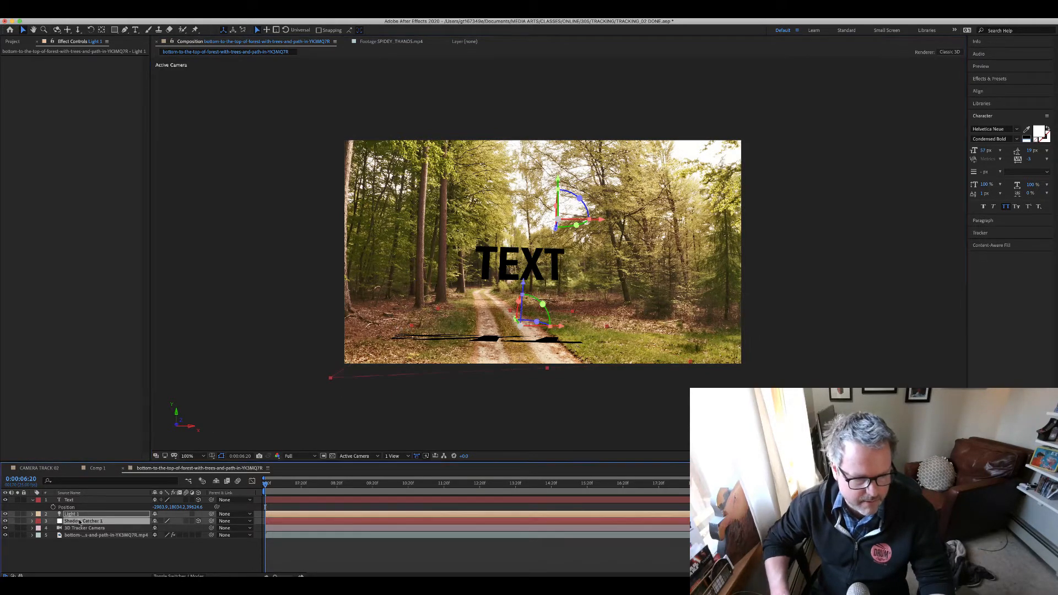
{"action": "left_click", "coordinate": [411, 328], "text": "shift"}
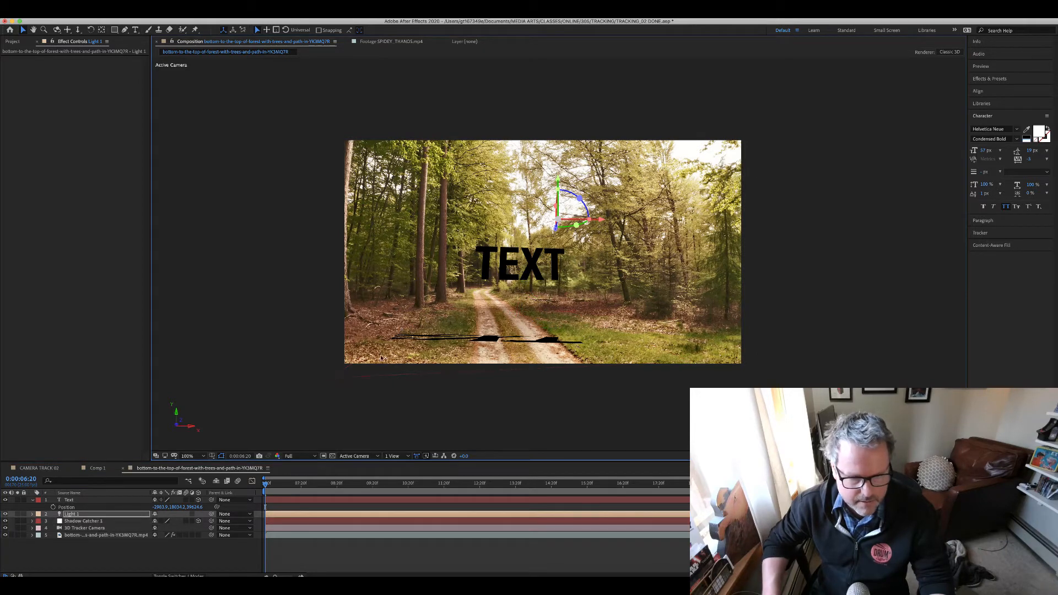
{"action": "left_click", "coordinate": [70, 522], "text": "shift"}
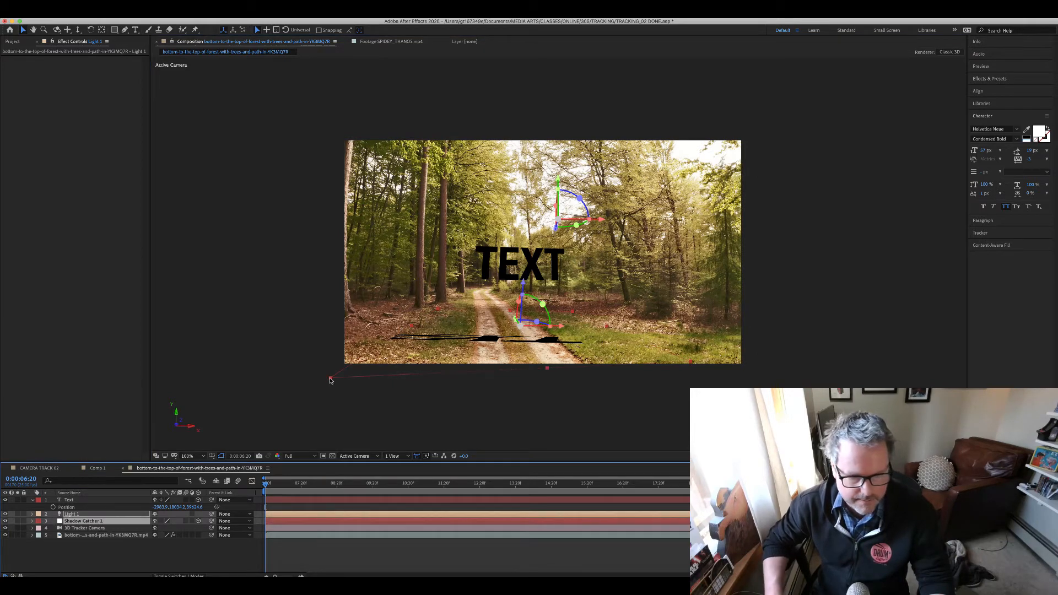
{"action": "left_click", "coordinate": [609, 330], "text": "shift"}
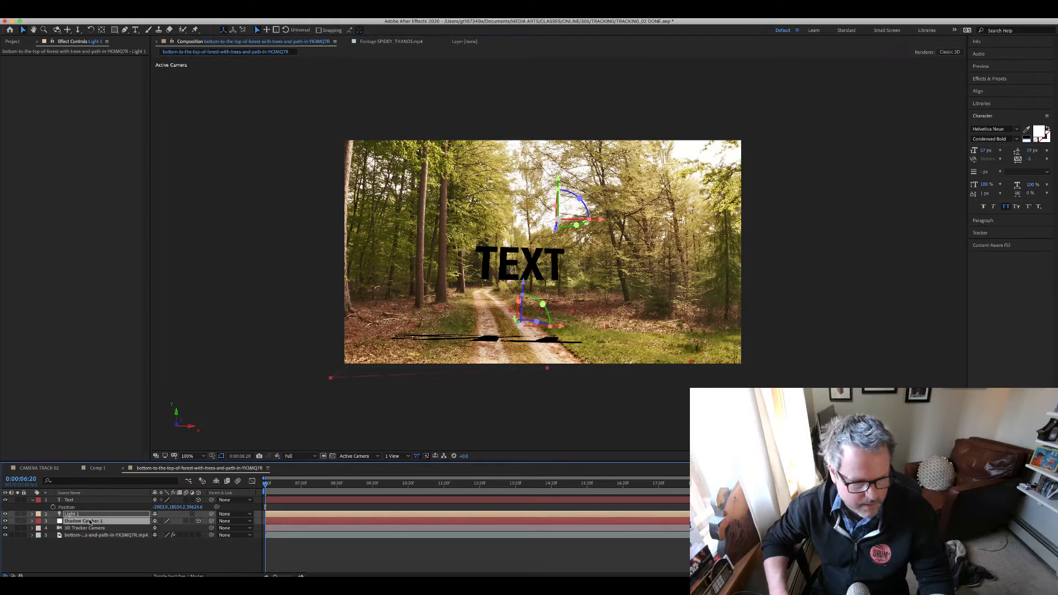
{"action": "left_click_drag", "start_coordinate": [23, 513], "coordinate": [24, 521]}
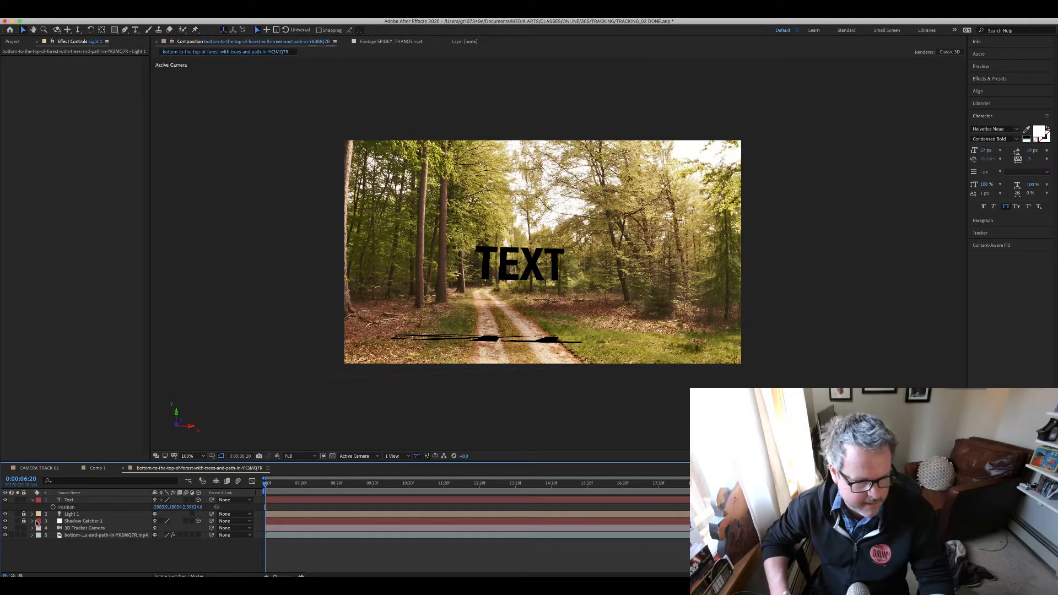
- With Shadow Catcher 1 unlocked, increase only its X scale to widen it well beyond the edges of the frame
{"action": "left_click", "coordinate": [65, 522]}
{"action": "left_click", "coordinate": [617, 328]}
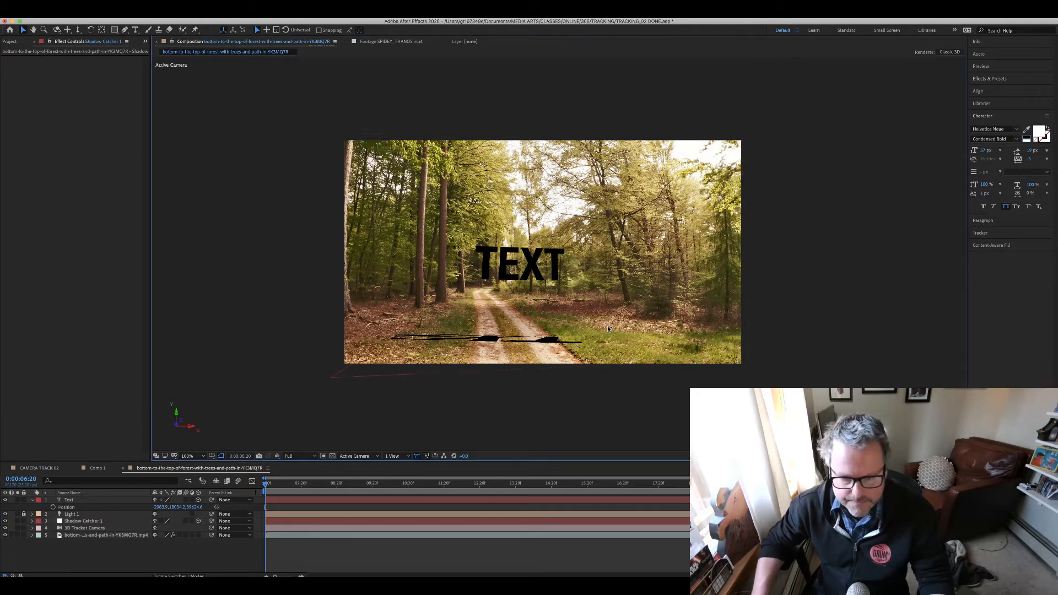
{"action": "left_click", "coordinate": [66, 522]}
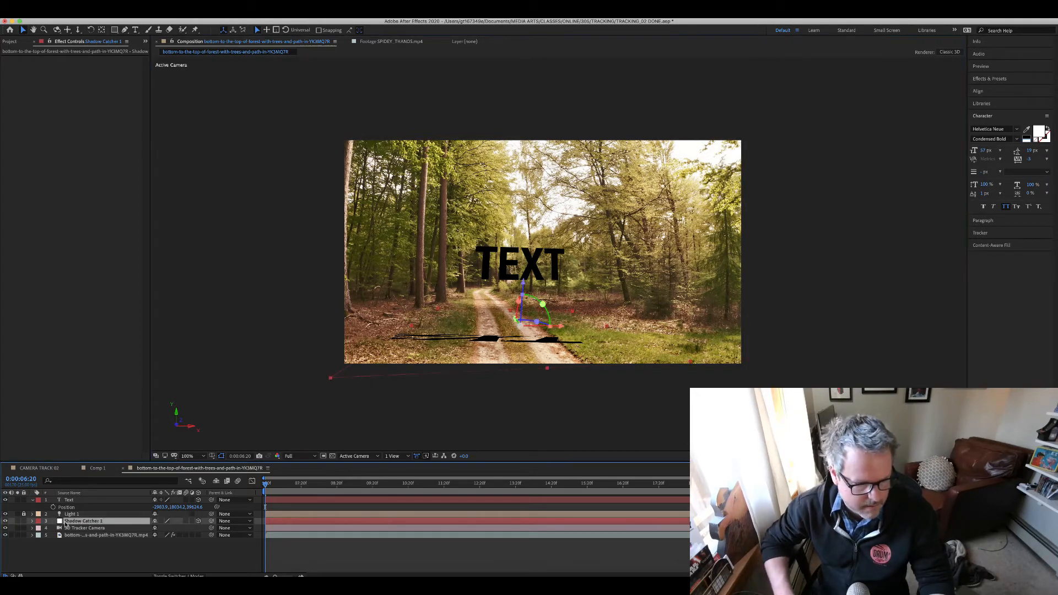
{"action": "left_click", "coordinate": [410, 329]}
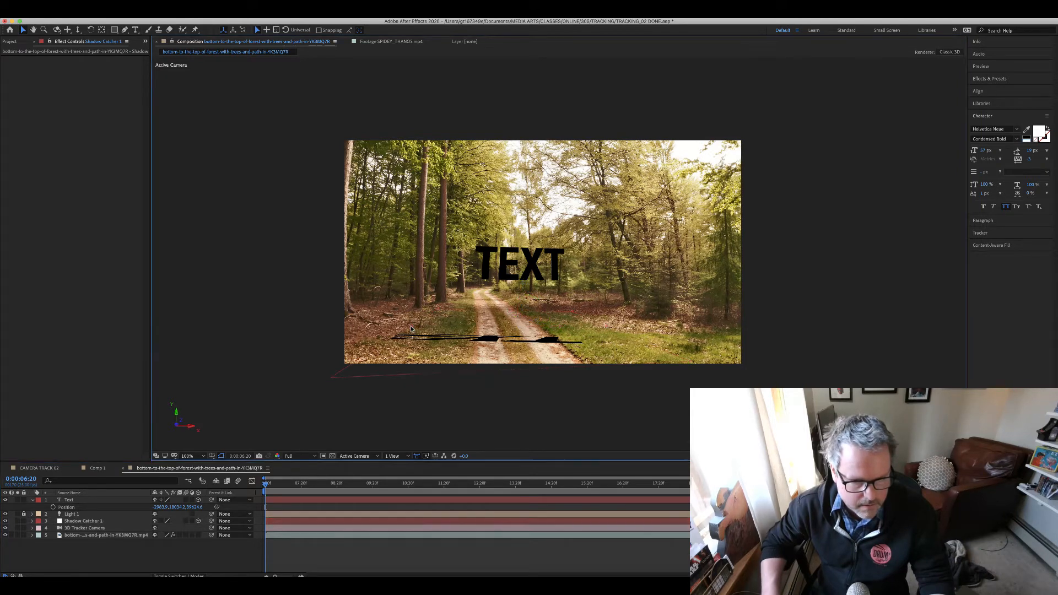
{"action": "left_click", "coordinate": [75, 521]}
{"action": "key", "text": "s"}
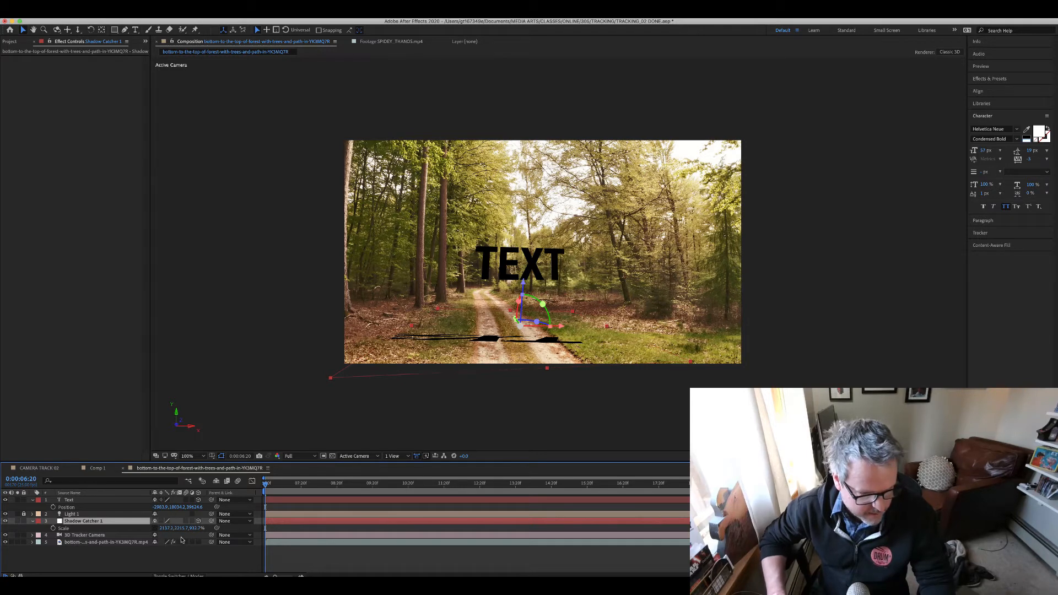
{"action": "left_click_drag", "start_coordinate": [181, 527], "coordinate": [433, 483]}
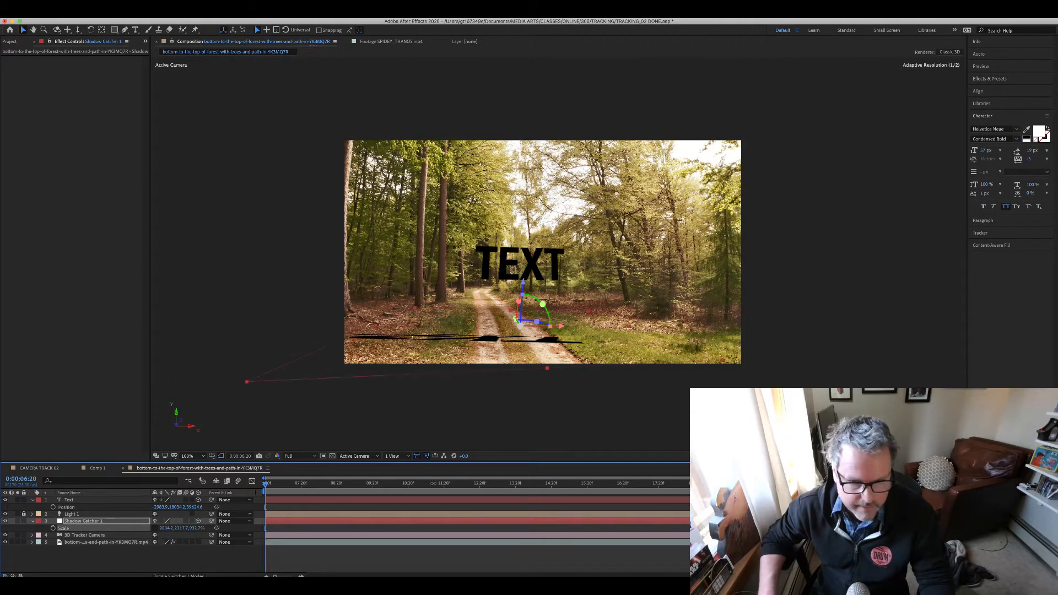
{"action": "left_click_drag", "start_coordinate": [662, 456], "coordinate": [645, 446]}
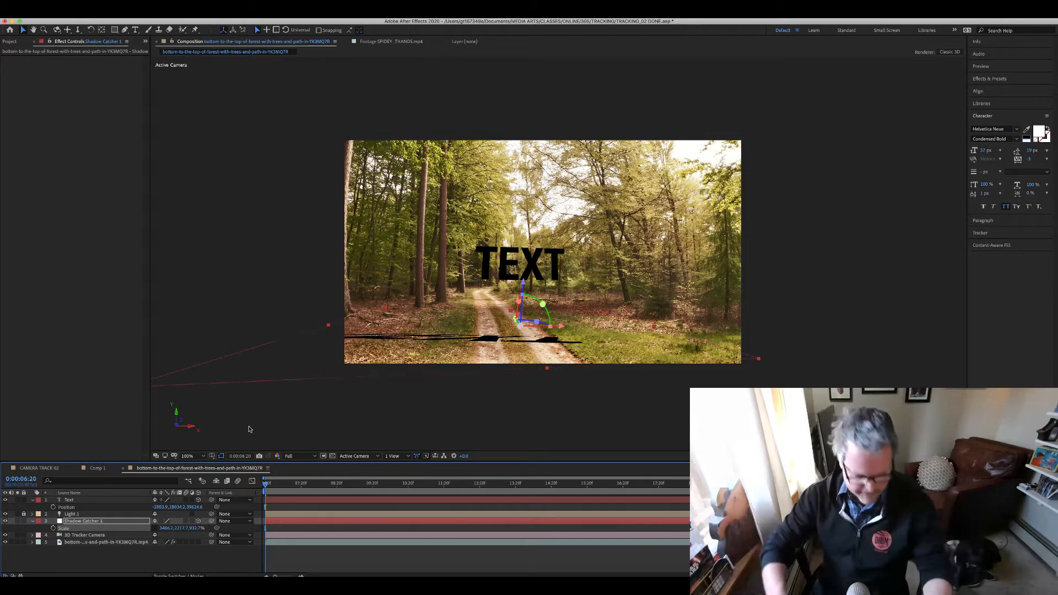
- Add a new light of type Ambient with its intensity reduced below 100%
{"action": "key", "text": "super+alt+shift+l"}
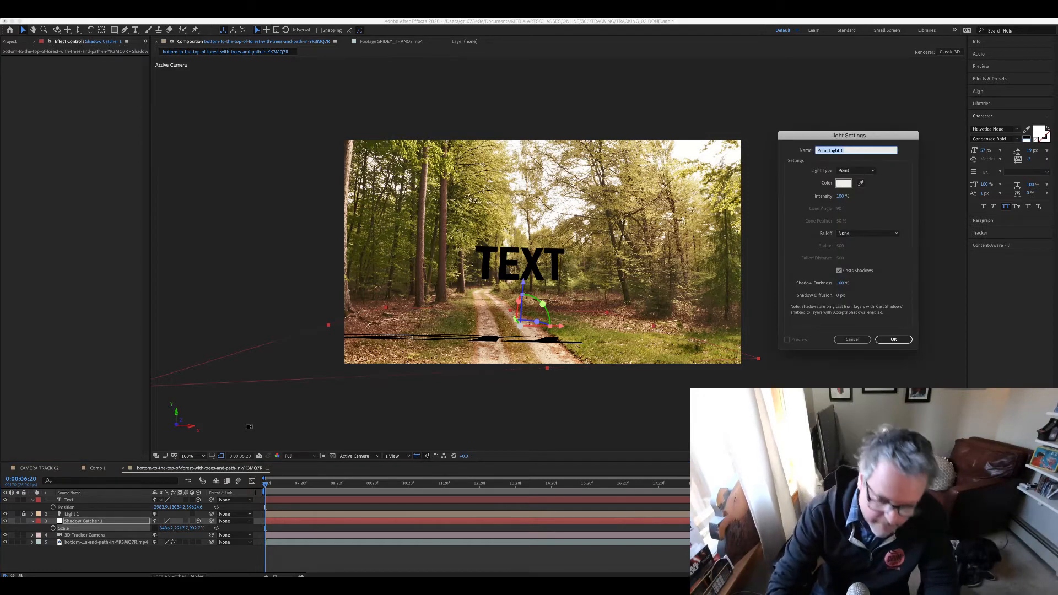
{"action": "left_click", "coordinate": [855, 170]}
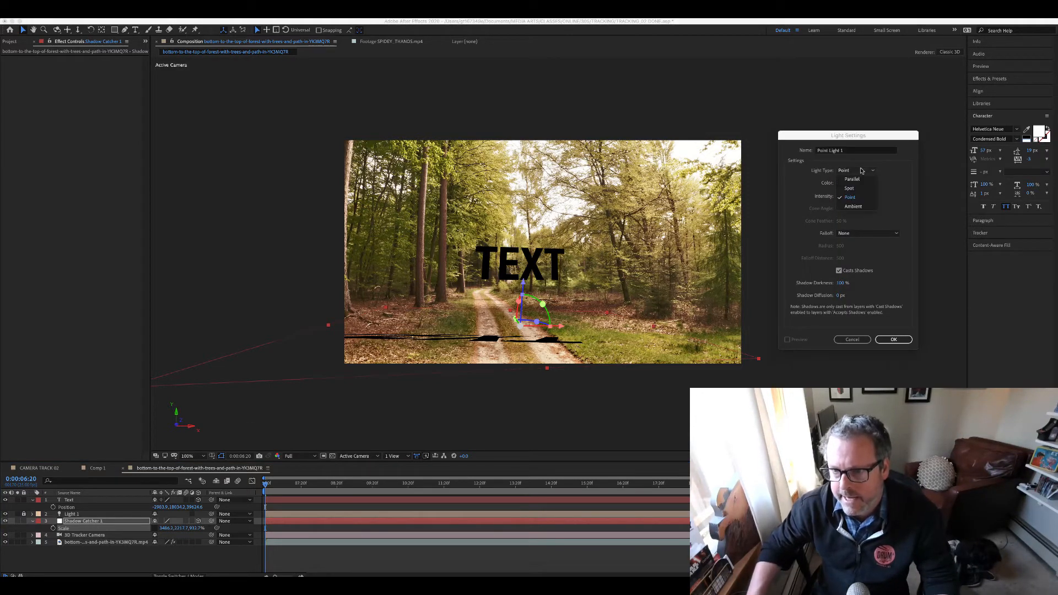
{"action": "left_click", "coordinate": [869, 210]}
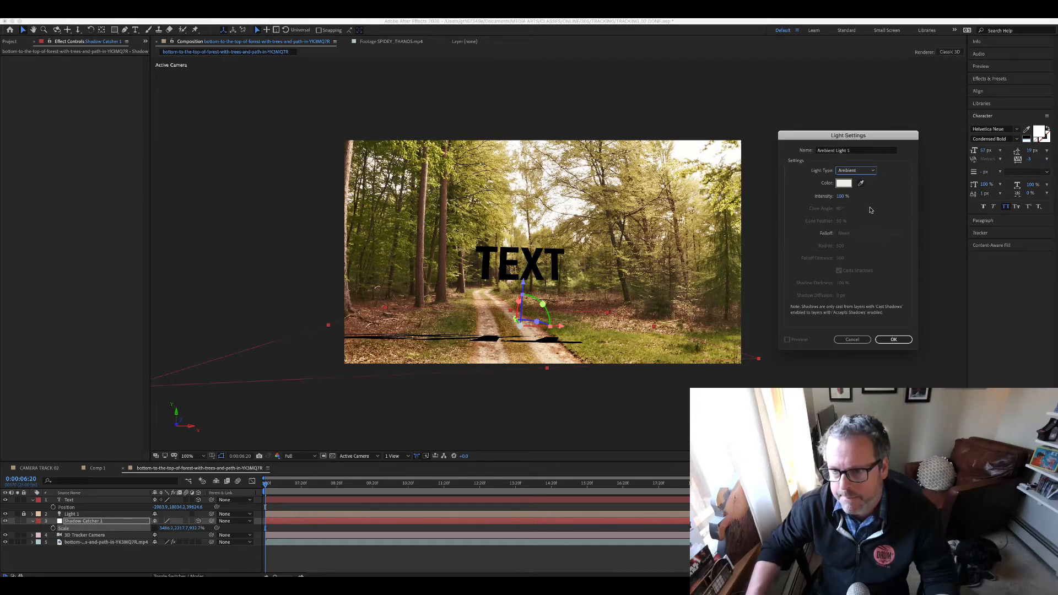
{"action": "left_click", "coordinate": [842, 183]}
{"action": "left_click", "coordinate": [609, 253]}
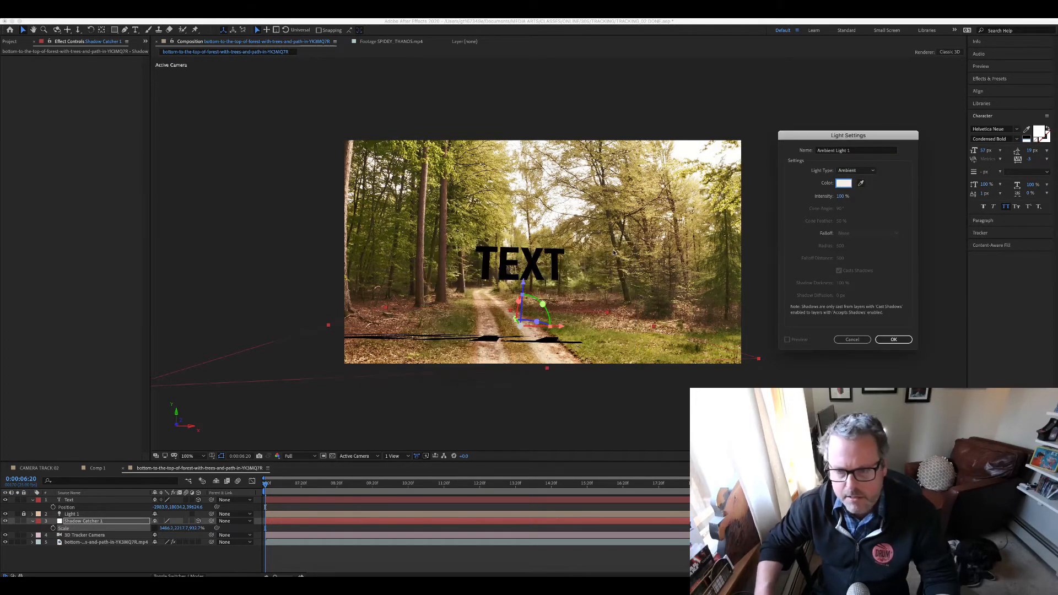
{"action": "left_click_drag", "start_coordinate": [840, 199], "coordinate": [821, 197]}
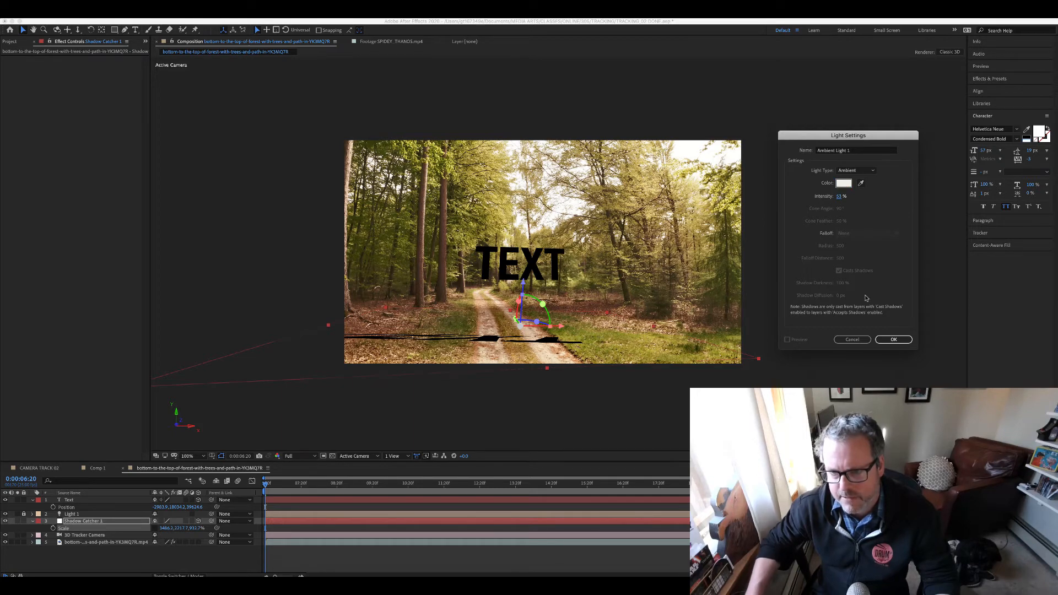
{"action": "left_click", "coordinate": [893, 339]}
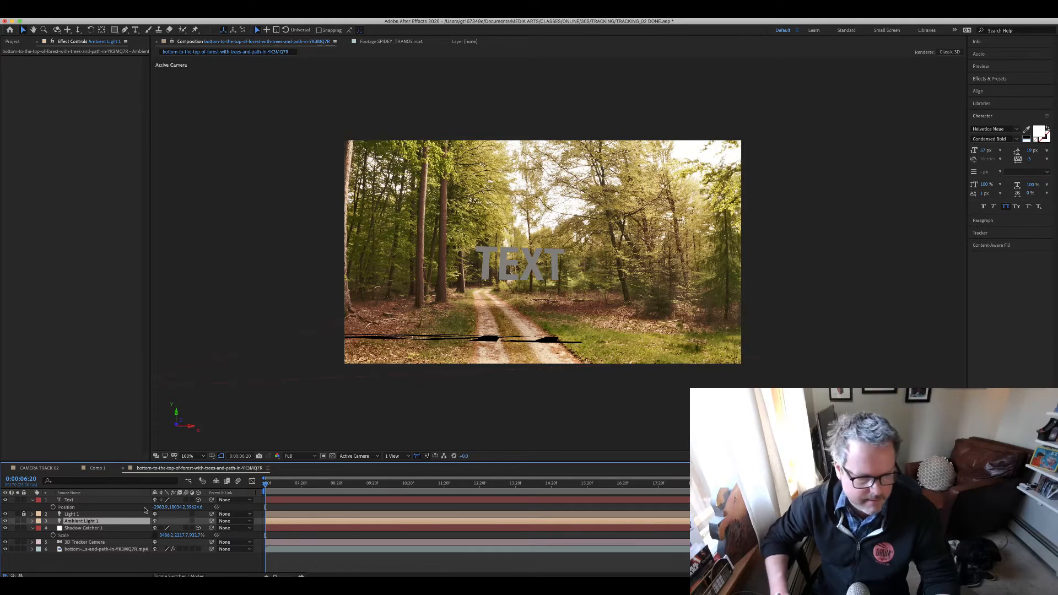
- Raise Ambient Light 1's intensity to about 78% to brighten the text, and collapse its light options
{"action": "key", "text": "a"}
{"action": "key", "text": "a"}
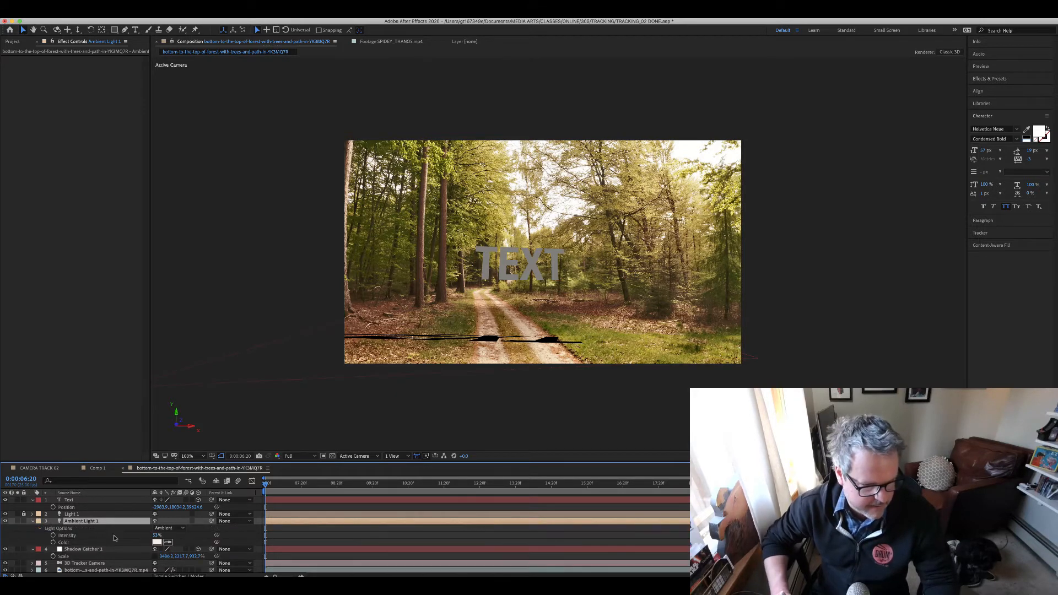
{"action": "mouse_move", "coordinate": [155, 536]}
{"action": "left_mouse_down"}
{"action": "mouse_move", "coordinate": [168, 535]}
{"action": "mouse_move", "coordinate": [155, 535]}
{"action": "left_mouse_up"}
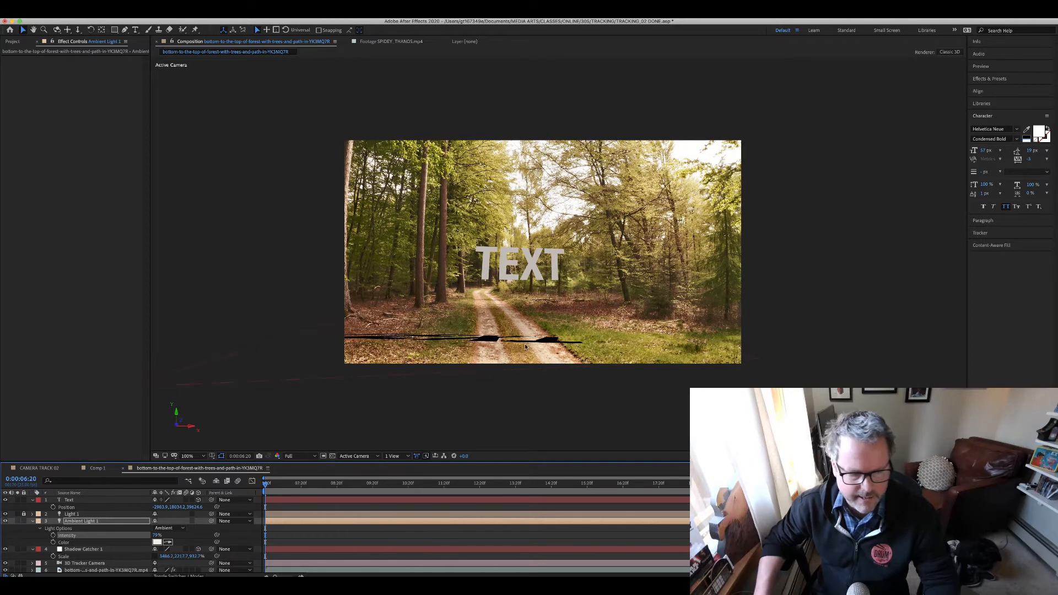
{"action": "left_click", "coordinate": [32, 521]}
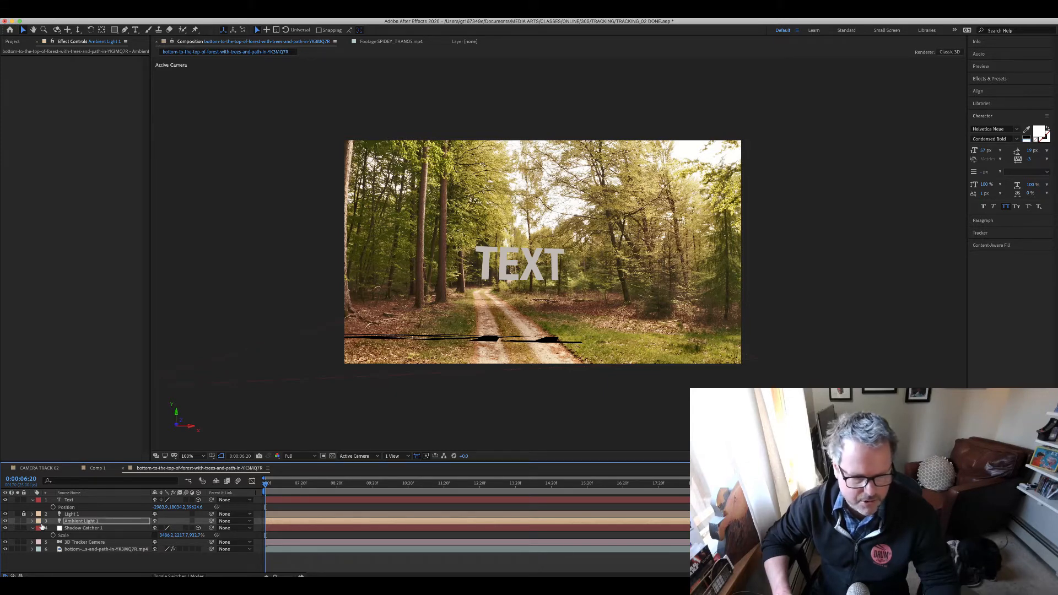
- Unlock the Light 1 layer and reveal its light options
{"action": "left_click", "coordinate": [46, 515]}
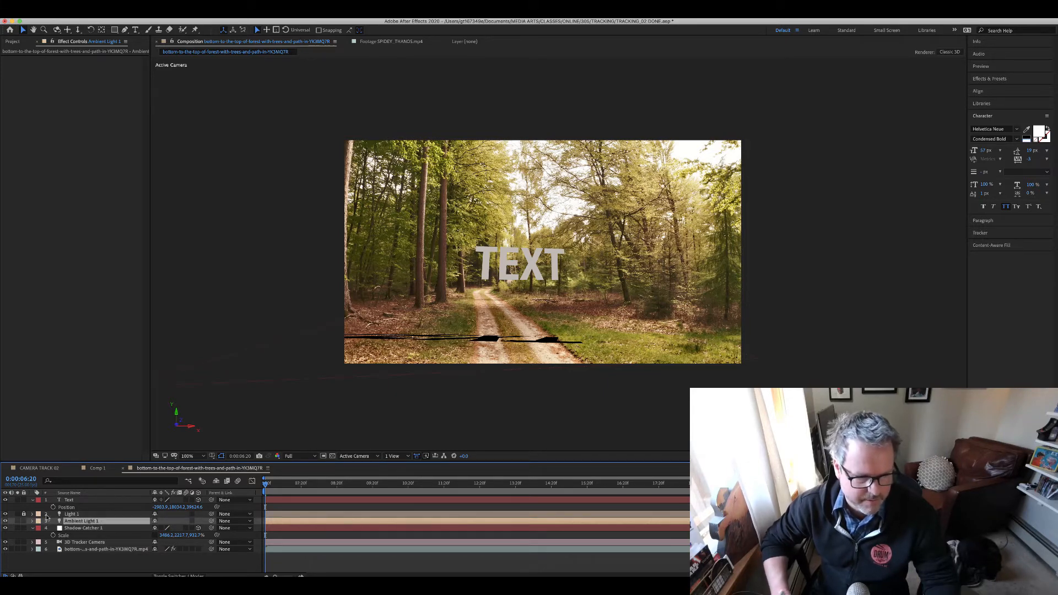
{"action": "left_click", "coordinate": [24, 514]}
{"action": "left_click", "coordinate": [77, 514]}
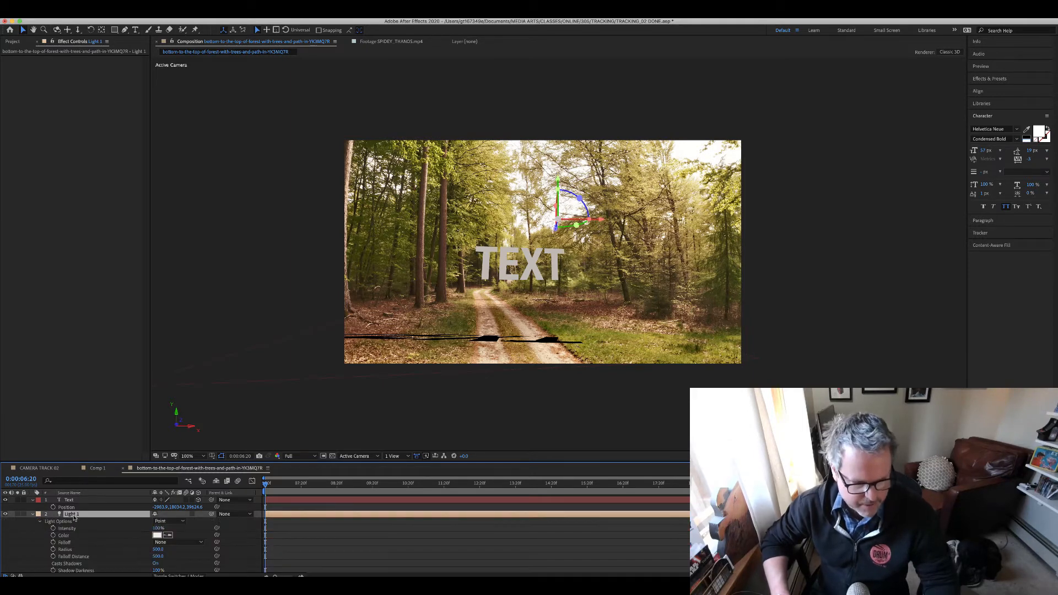
{"action": "key", "text": "a"}
{"action": "key", "text": "a"}
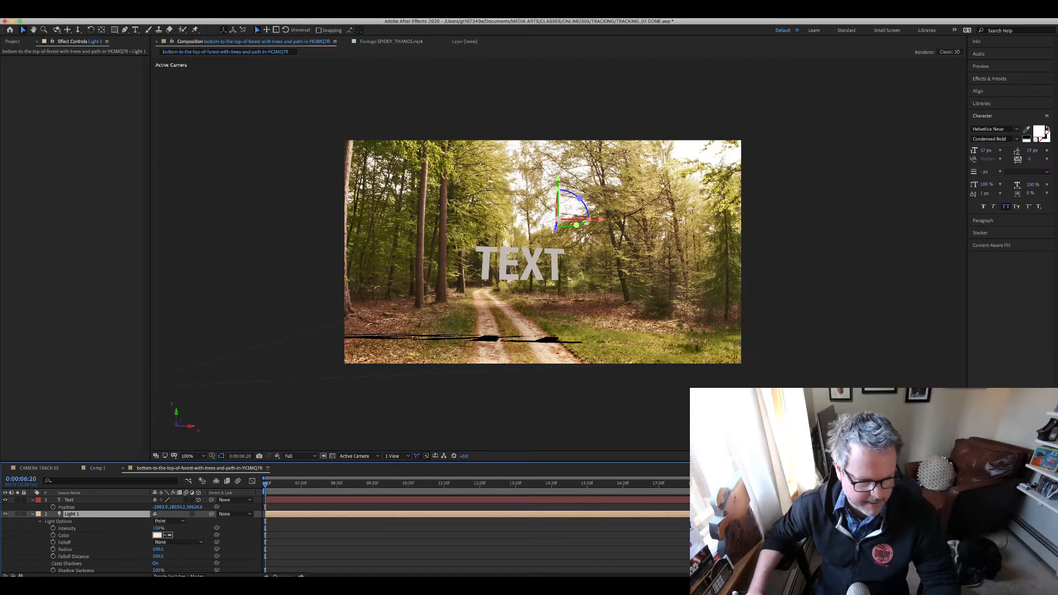
- Lower Light 1's Shadow Darkness to 54% and increase its Shadow Diffusion to soften the text's shadow
{"action": "scroll", "coordinate": [132, 535], "scroll_direction": "down", "scroll_amount": 3}
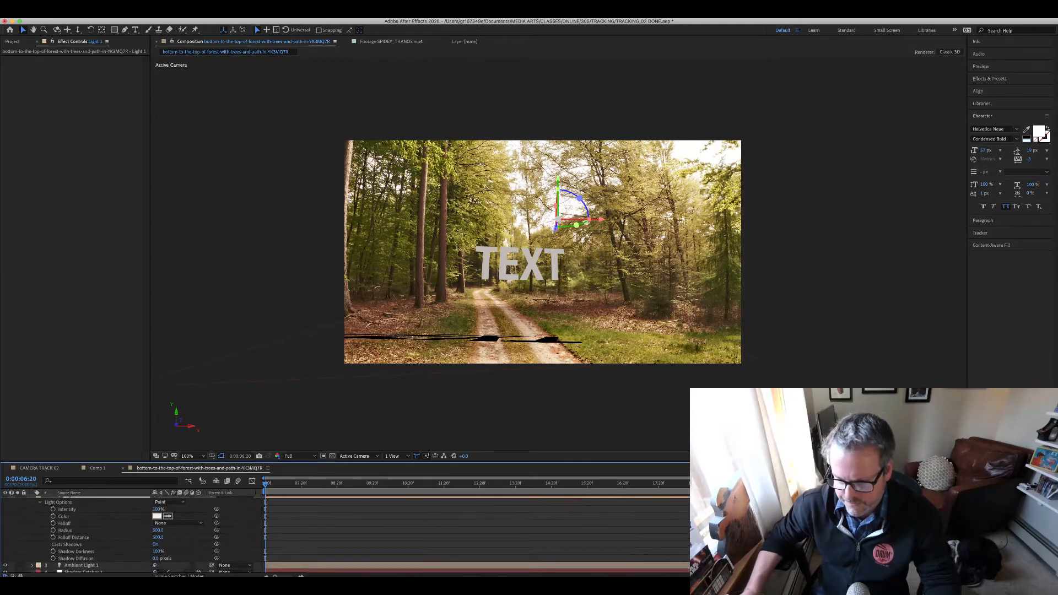
{"action": "scroll", "coordinate": [132, 534], "scroll_direction": "up", "scroll_amount": 1}
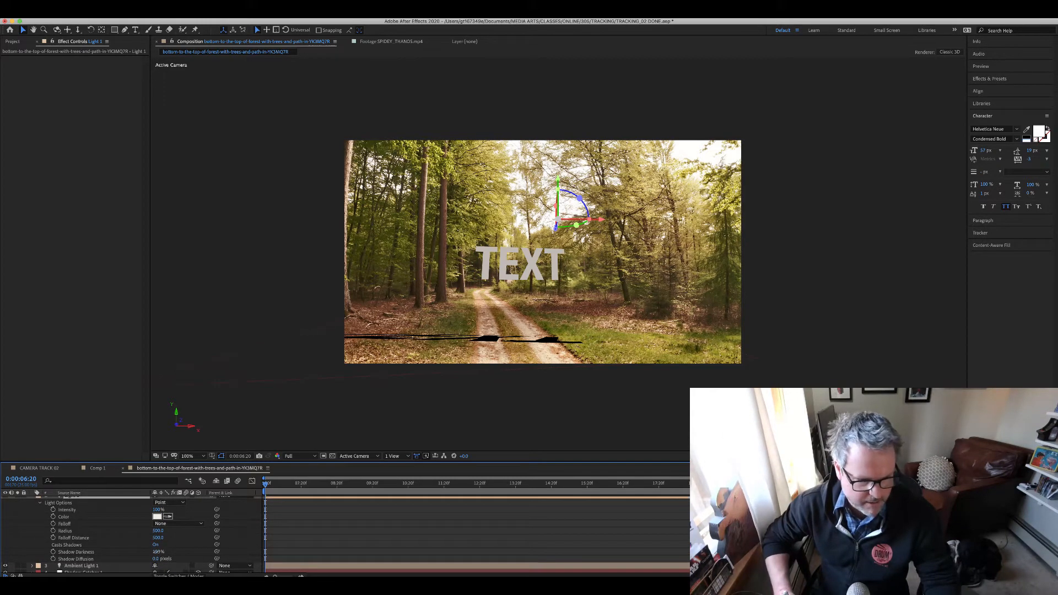
{"action": "left_click_drag", "start_coordinate": [158, 551], "coordinate": [135, 549]}
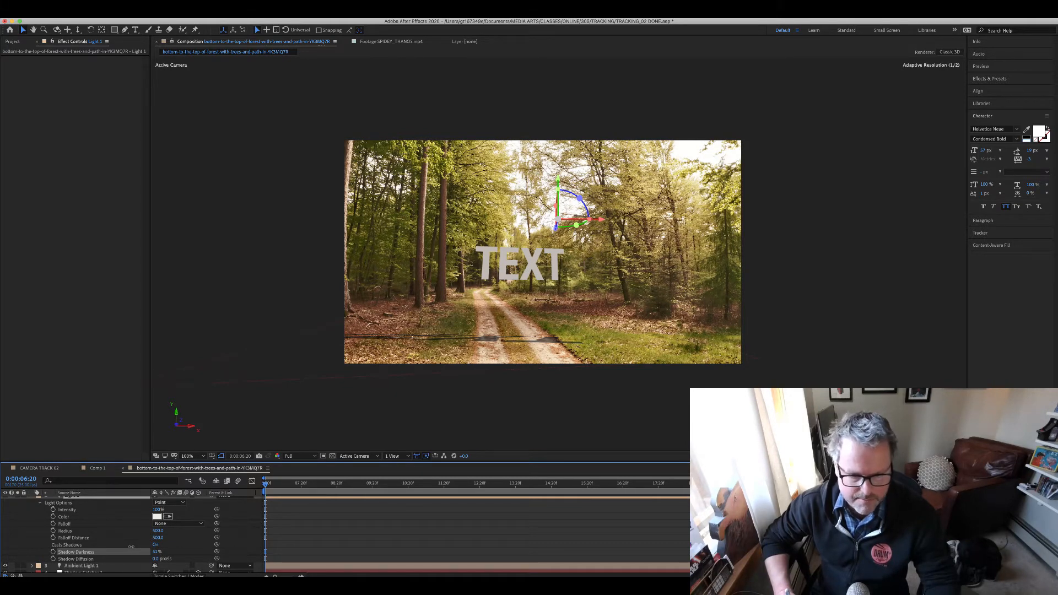
{"action": "left_click_drag", "start_coordinate": [132, 546], "coordinate": [283, 545]}
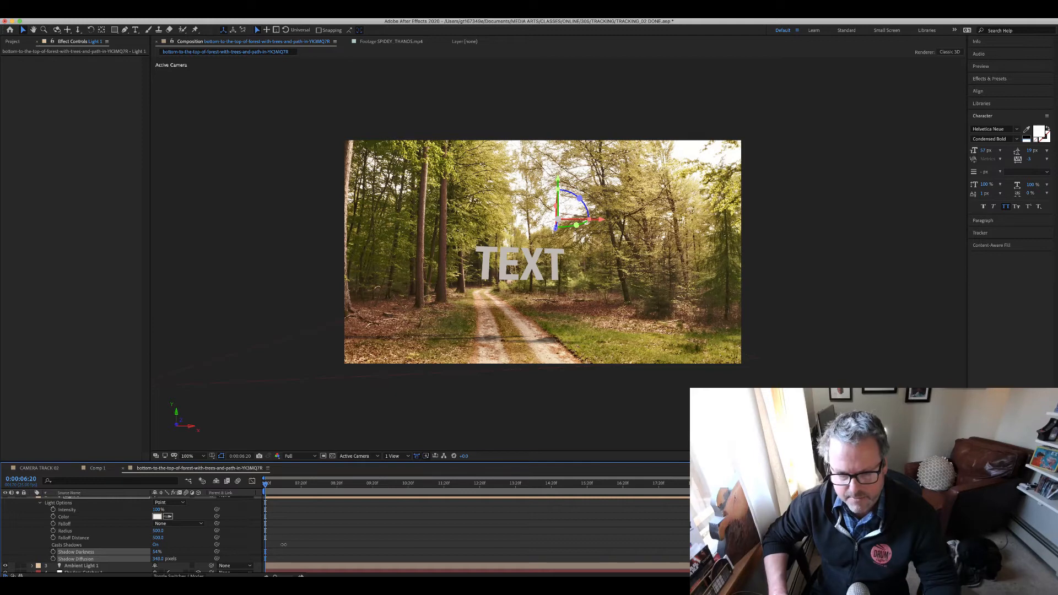
{"action": "left_click_drag", "start_coordinate": [283, 544], "coordinate": [287, 544]}
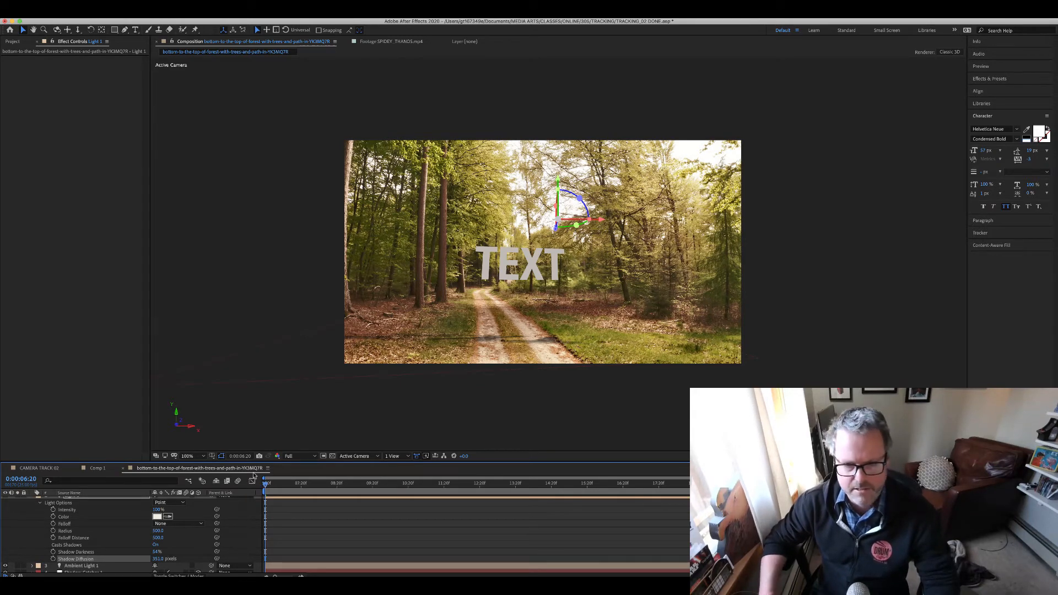
- Play back the composition to check the tracked text and its softened shadow, and collapse Light 1's properties
{"action": "key", "text": "space"}
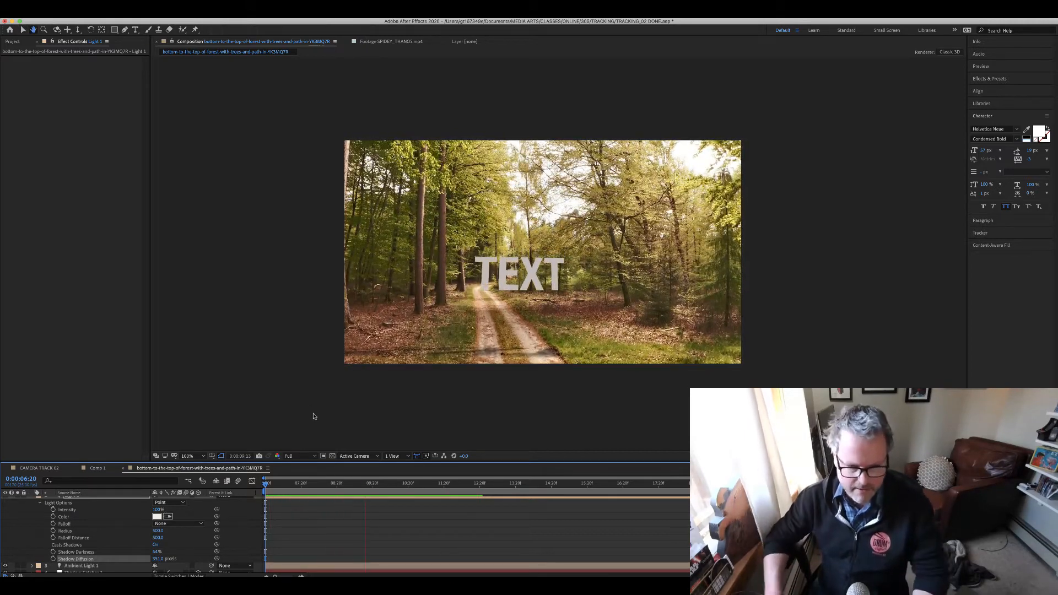
{"action": "key", "text": "space"}
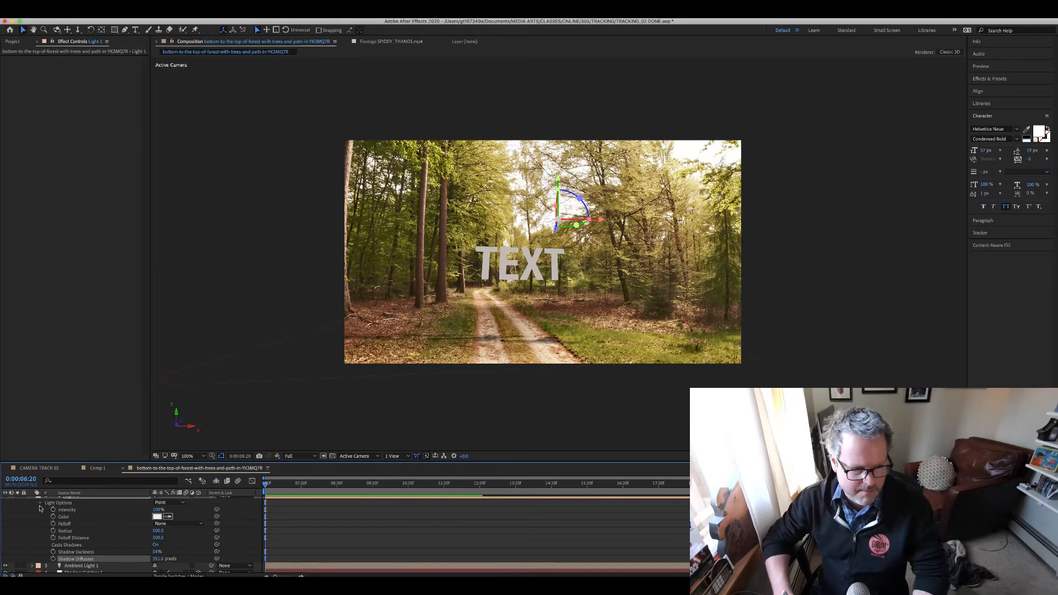
{"action": "scroll", "coordinate": [30, 513], "scroll_direction": "up", "scroll_amount": 3}
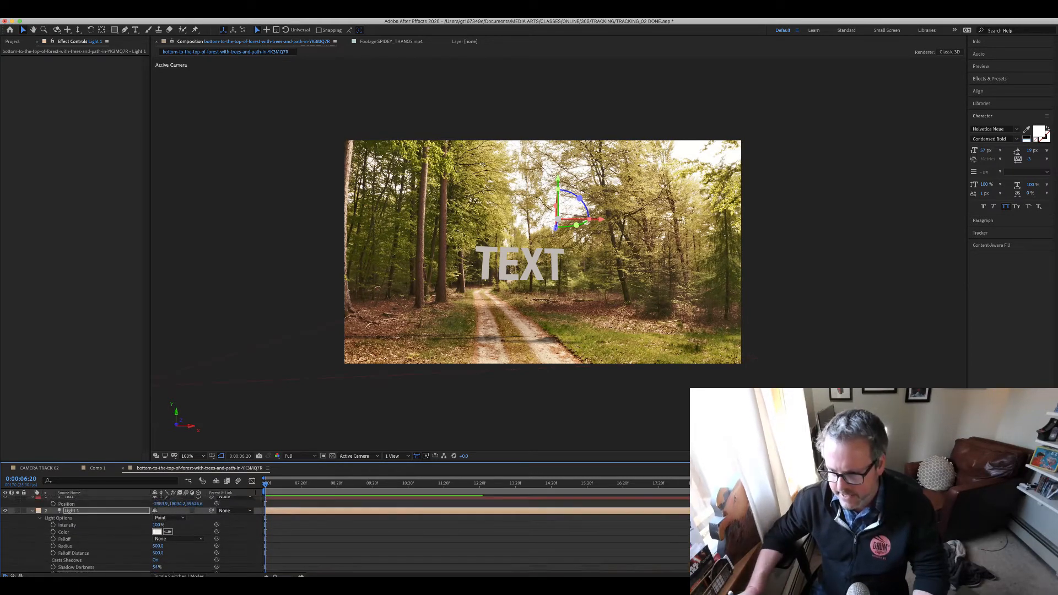
{"action": "left_click", "coordinate": [31, 513]}
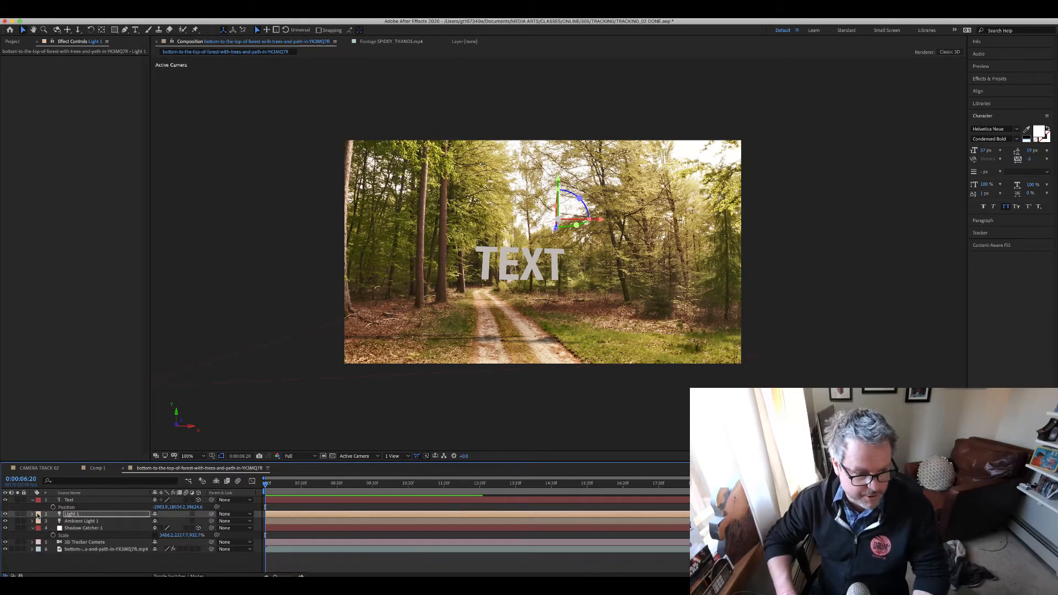
- Reveal the Text layer's rotation properties, try turning the text with Y Rotation, and undo that turn
{"action": "left_click", "coordinate": [50, 501]}
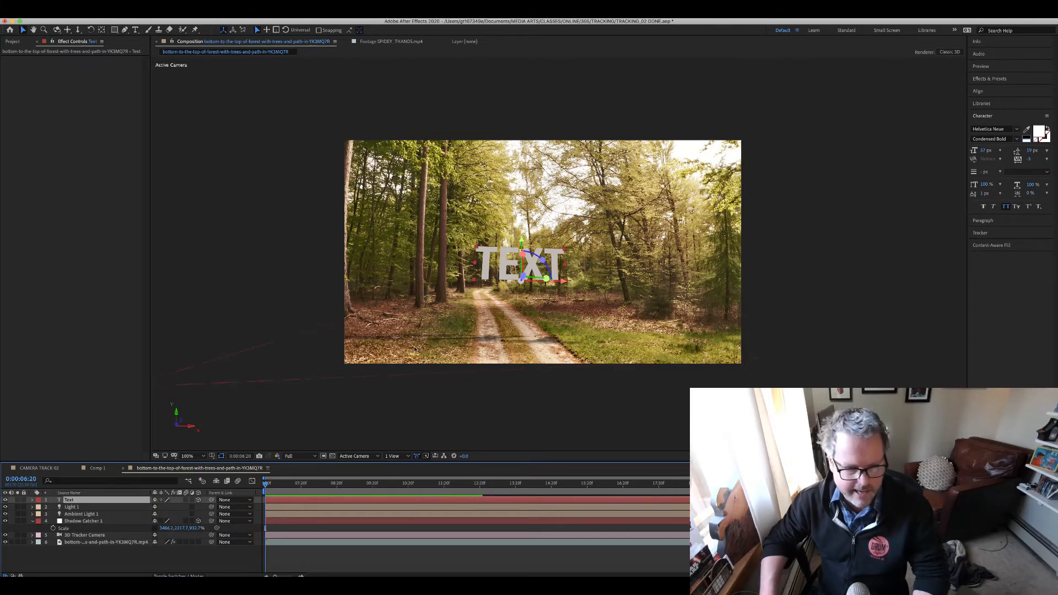
{"action": "key", "text": "r"}
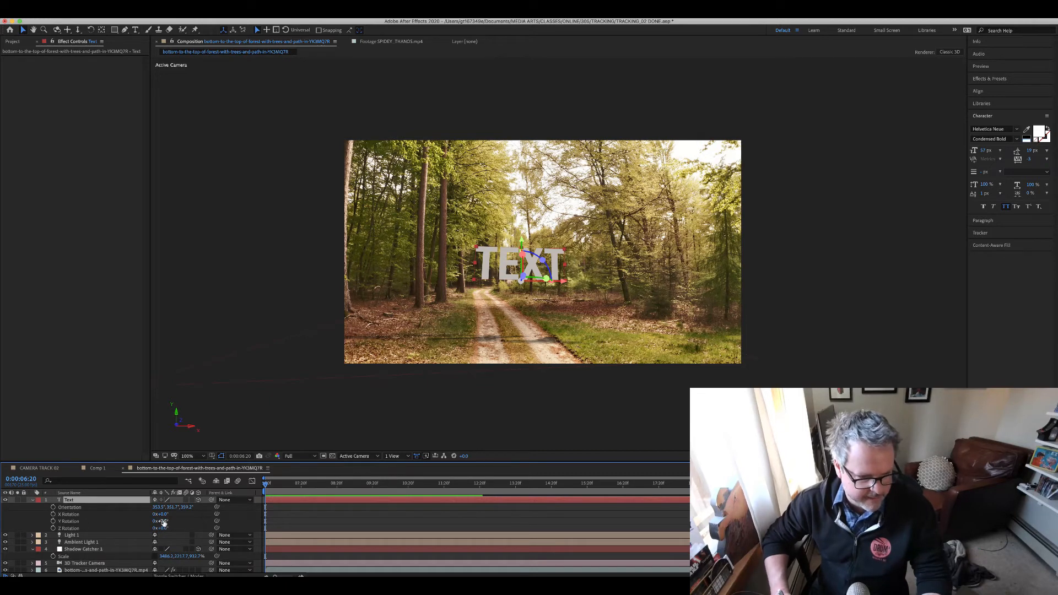
{"action": "left_click_drag", "start_coordinate": [161, 521], "coordinate": [188, 521]}
{"action": "key", "text": "super+z"}
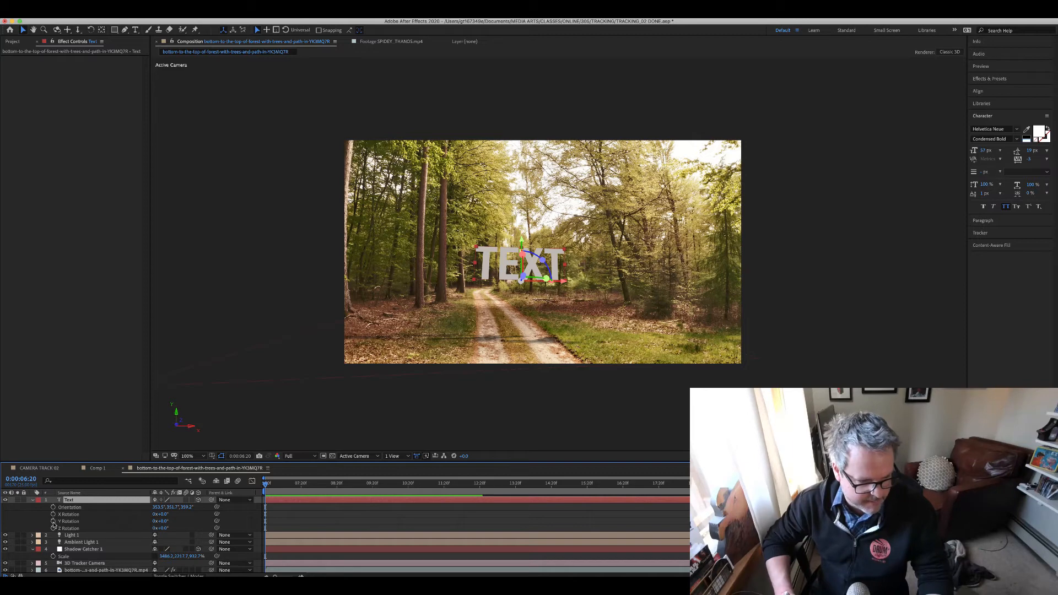
- Animate the Text layer's Y Rotation with a starting keyframe at 0:00:06:20 and one full revolution at 0:00:12:13
{"action": "left_click", "coordinate": [52, 521]}
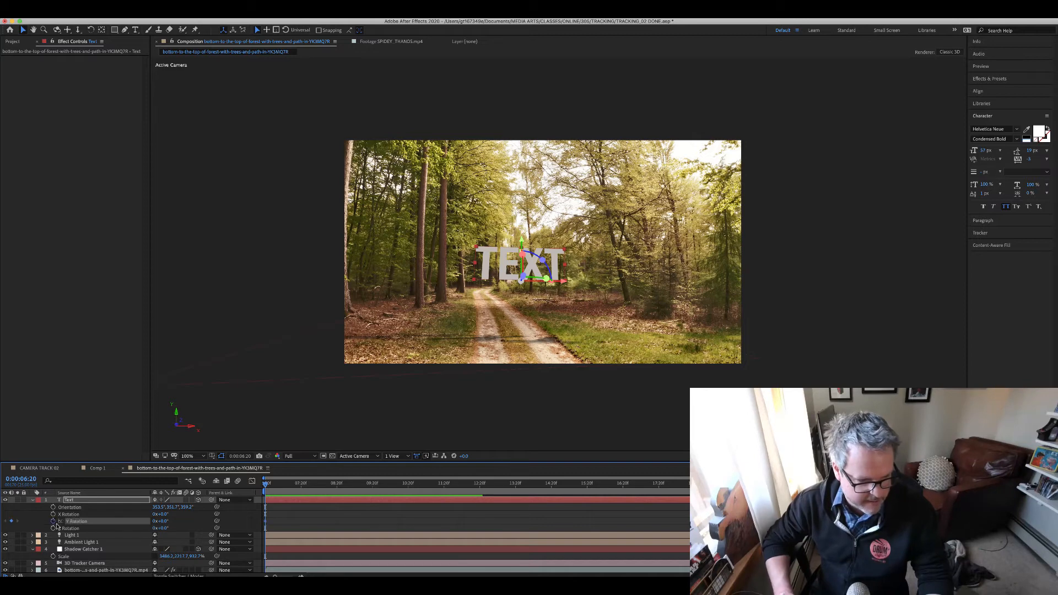
{"action": "left_click", "coordinate": [469, 485]}
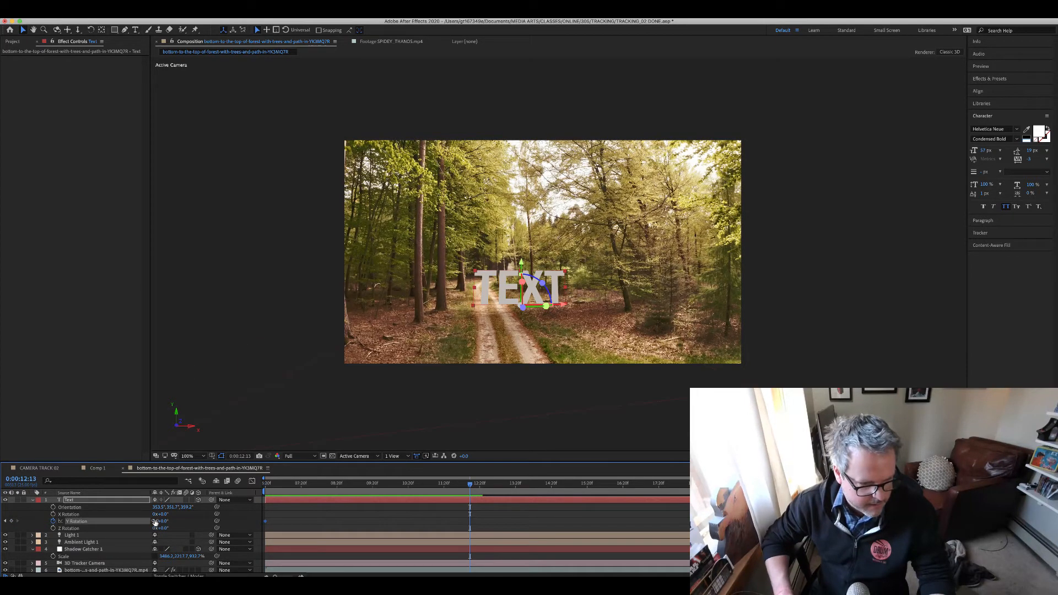
{"action": "left_click", "coordinate": [159, 521]}
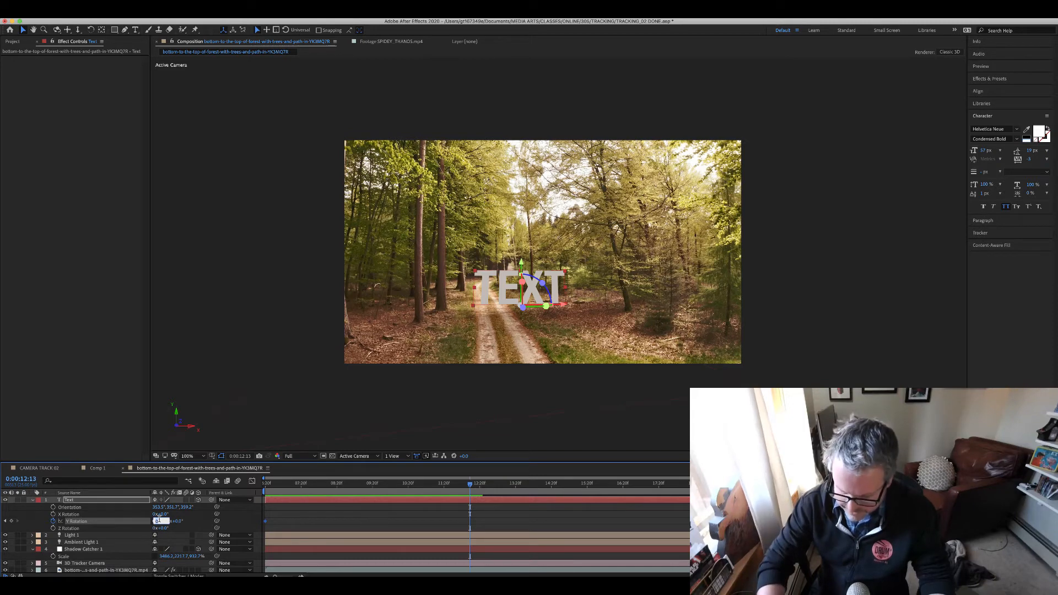
{"action": "type", "text": "1"}
{"action": "key", "text": "Return"}
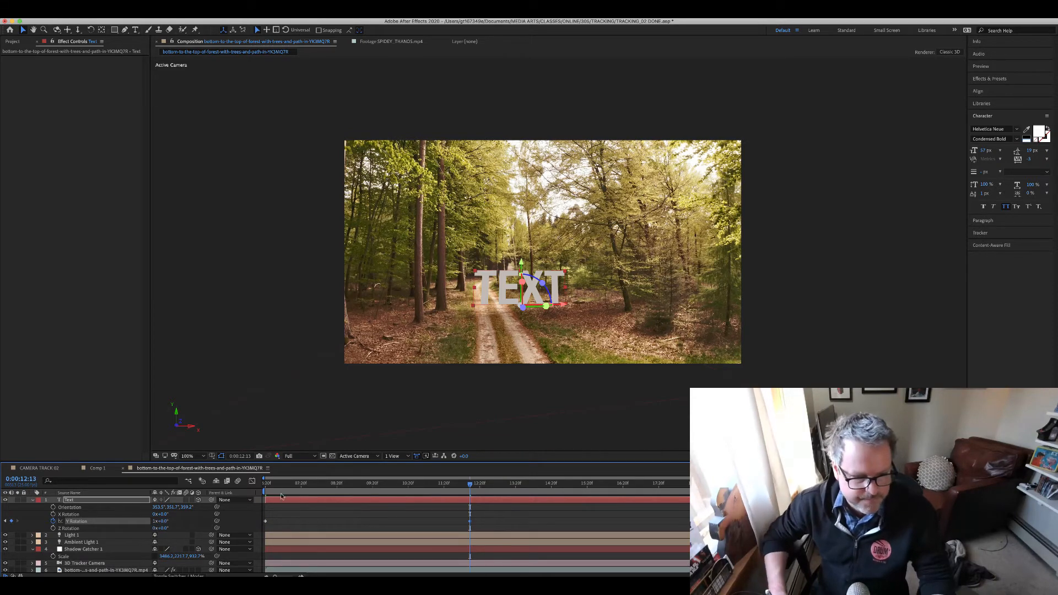
- Play back the composition from 0:00:06:20 to check the spinning text and its shadow, and step forward to 0:00:06:24
{"action": "left_click", "coordinate": [267, 484]}
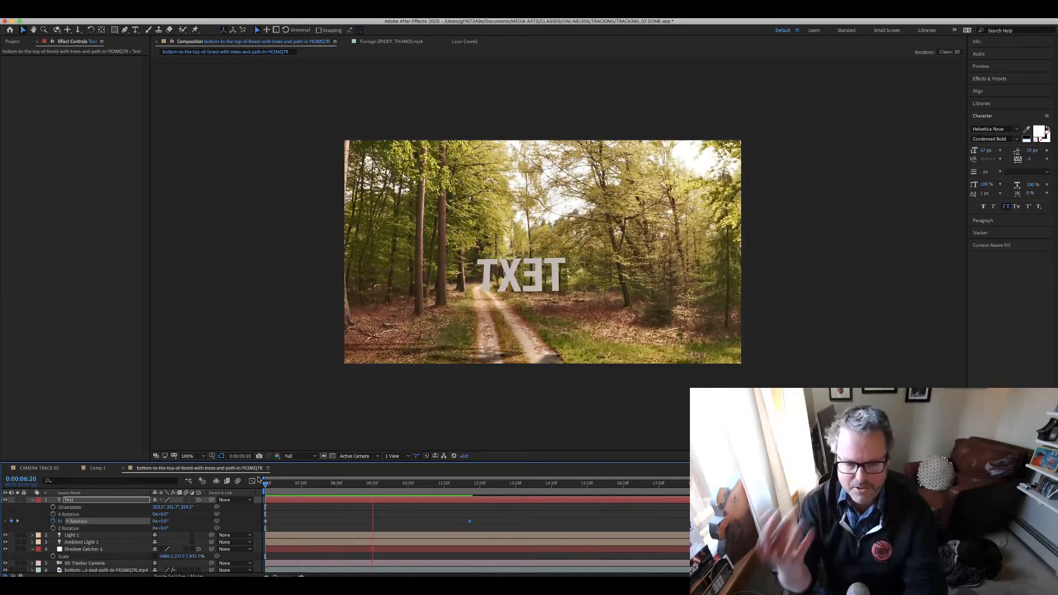
{"action": "key", "text": "space"}
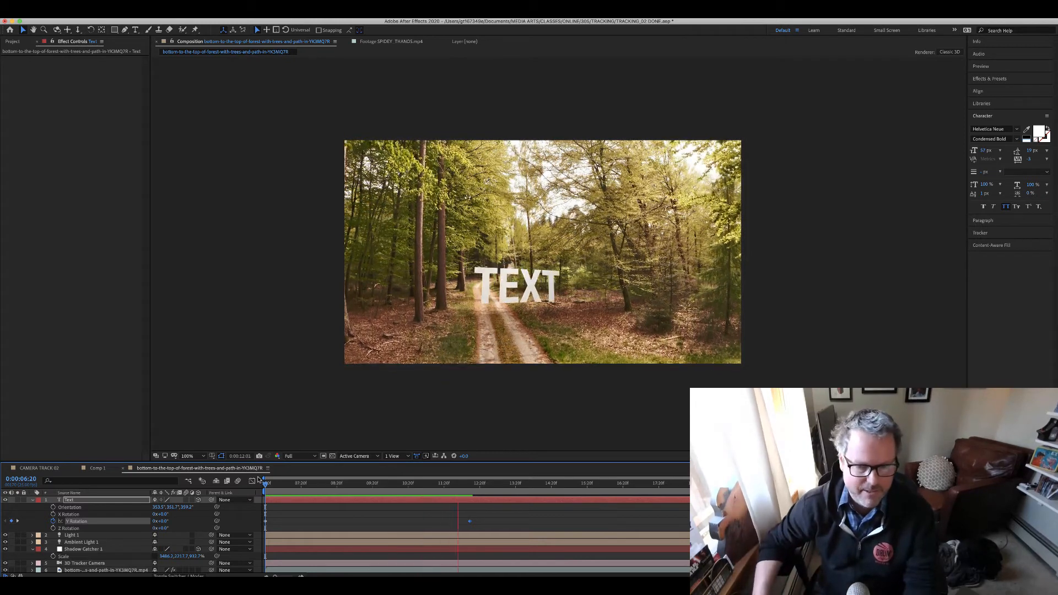
{"action": "key", "text": "space"}
{"action": "key", "text": "Page_Down"}
{"action": "key", "text": "Page_Down"}
{"action": "key", "text": "Page_Down"}
{"action": "key", "text": "Page_Down"}
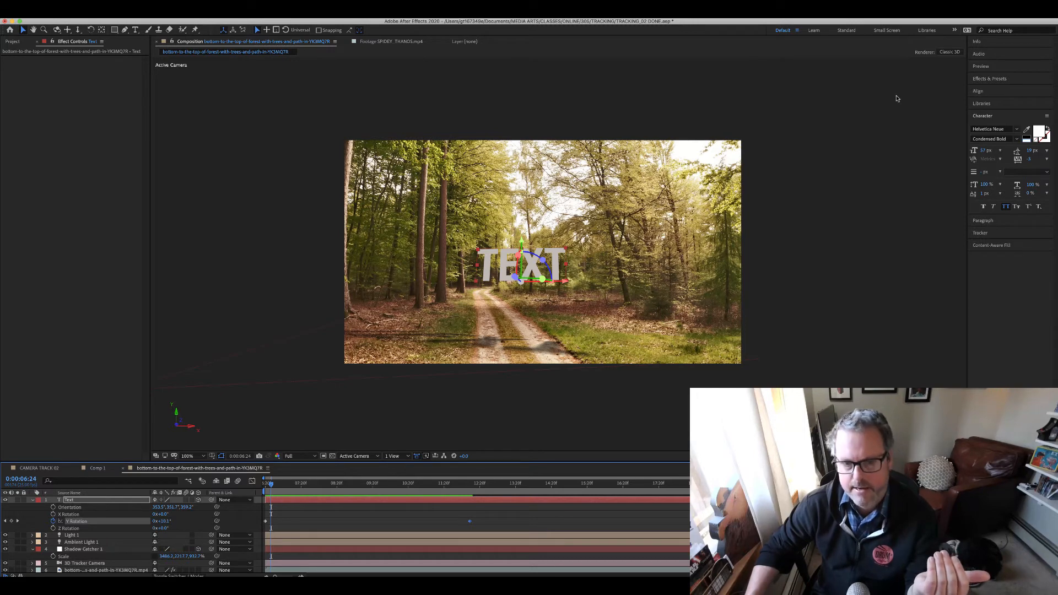
- Try switching the composition's 3D renderer from Classic 3D to CINEMA 4D
{"action": "left_click", "coordinate": [949, 52]}
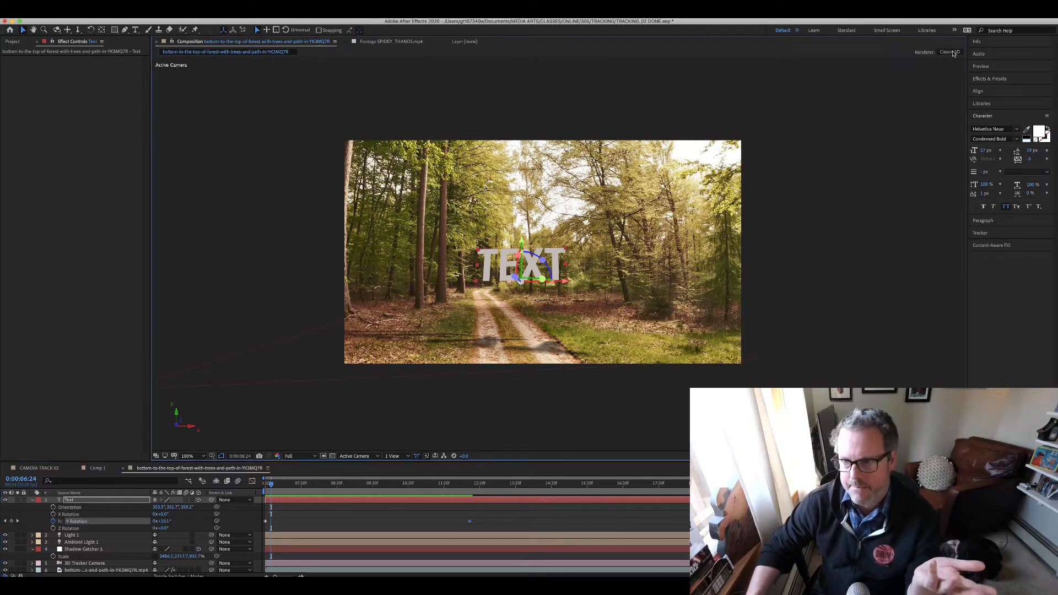
{"action": "left_click", "coordinate": [452, 243]}
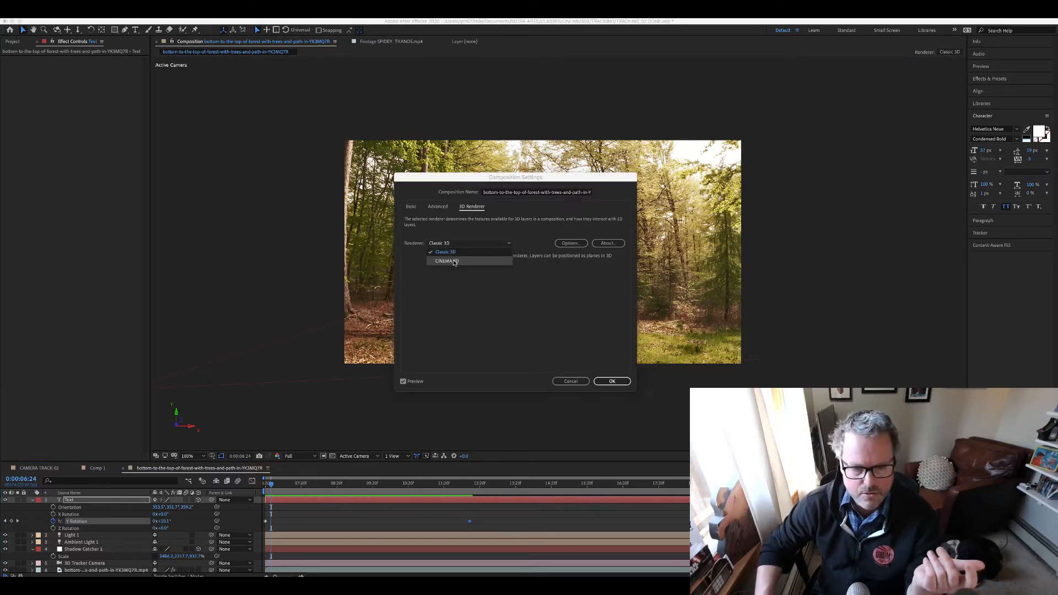
{"action": "left_click", "coordinate": [458, 257]}
{"action": "left_click", "coordinate": [618, 382]}
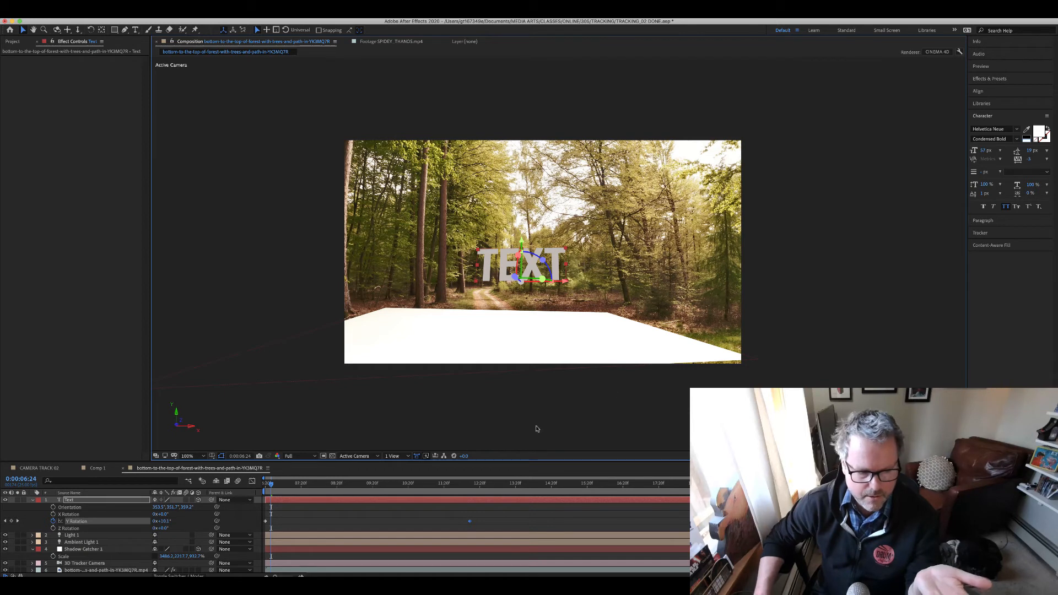
- Check Shadow Catcher 1's material options and the CINEMA 4D renderer's disabled features, and undo the renderer change
{"action": "left_click", "coordinate": [83, 549]}
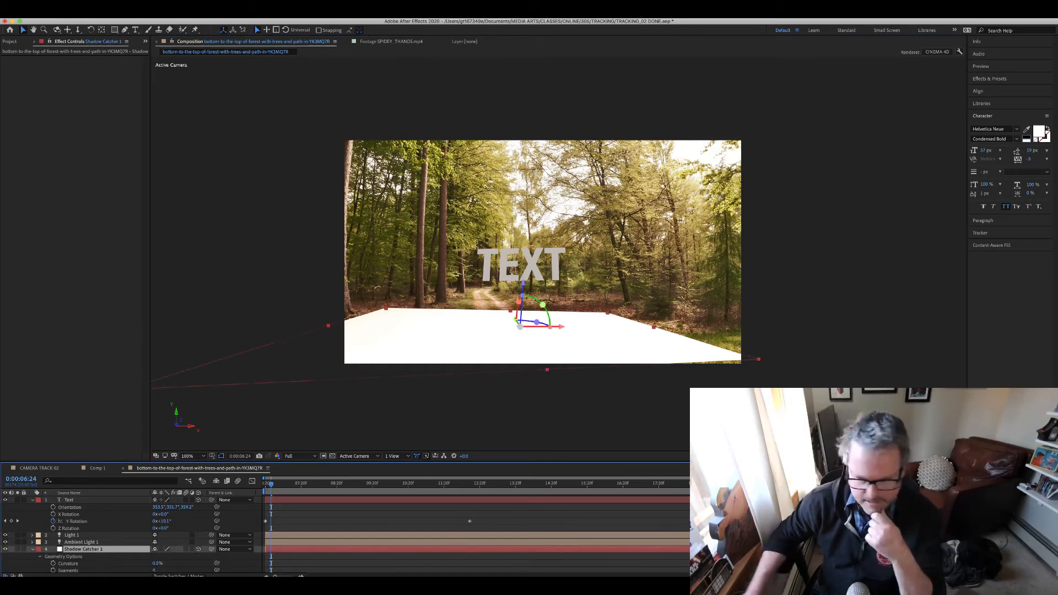
{"action": "scroll", "coordinate": [85, 530], "scroll_direction": "down", "scroll_amount": 5}
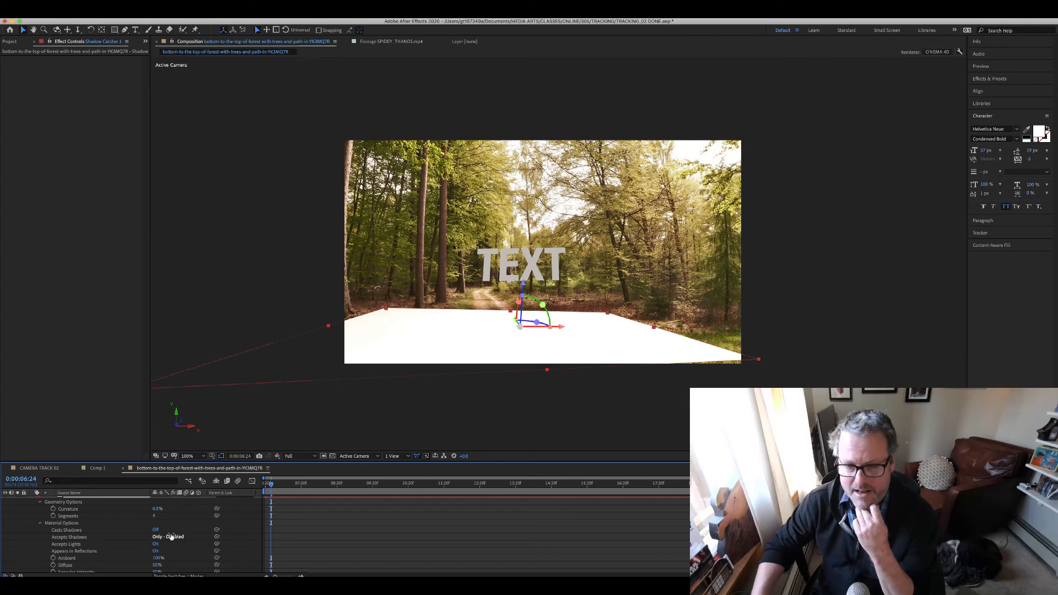
{"action": "left_click", "coordinate": [937, 52]}
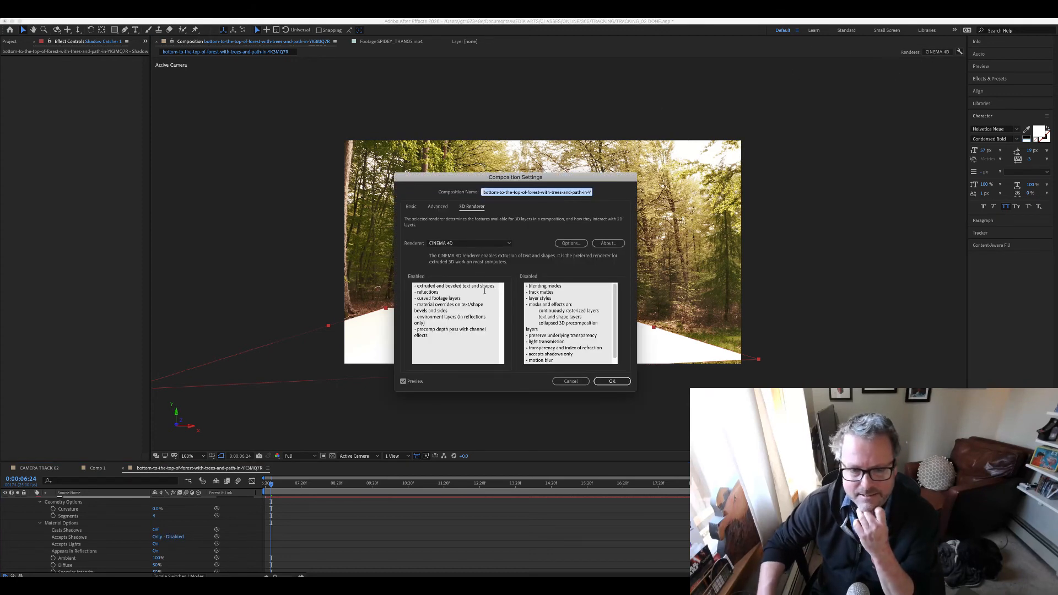
{"action": "left_click", "coordinate": [572, 381]}
{"action": "key", "text": "super+z"}
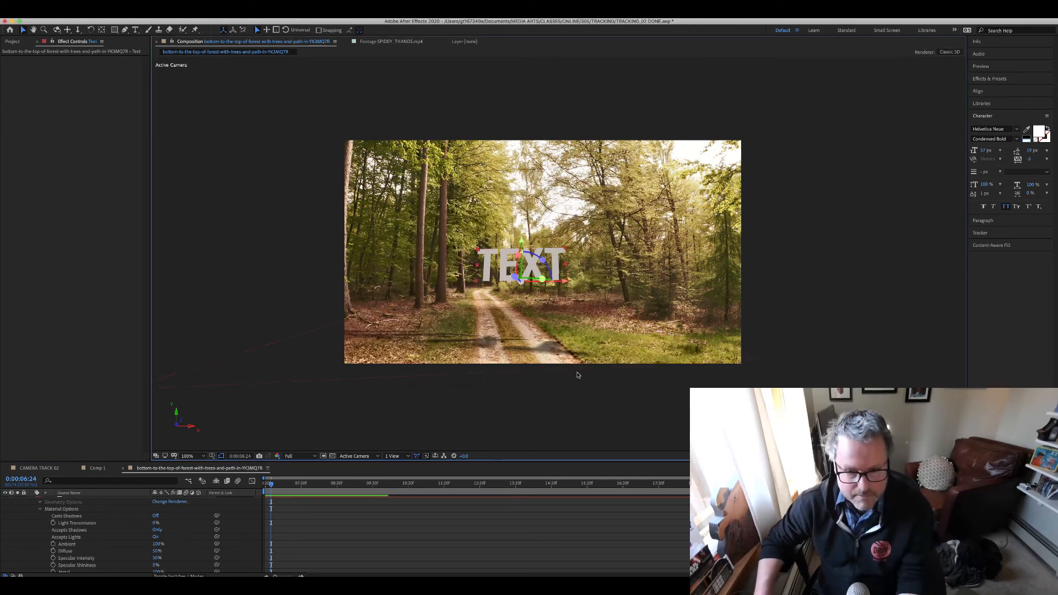